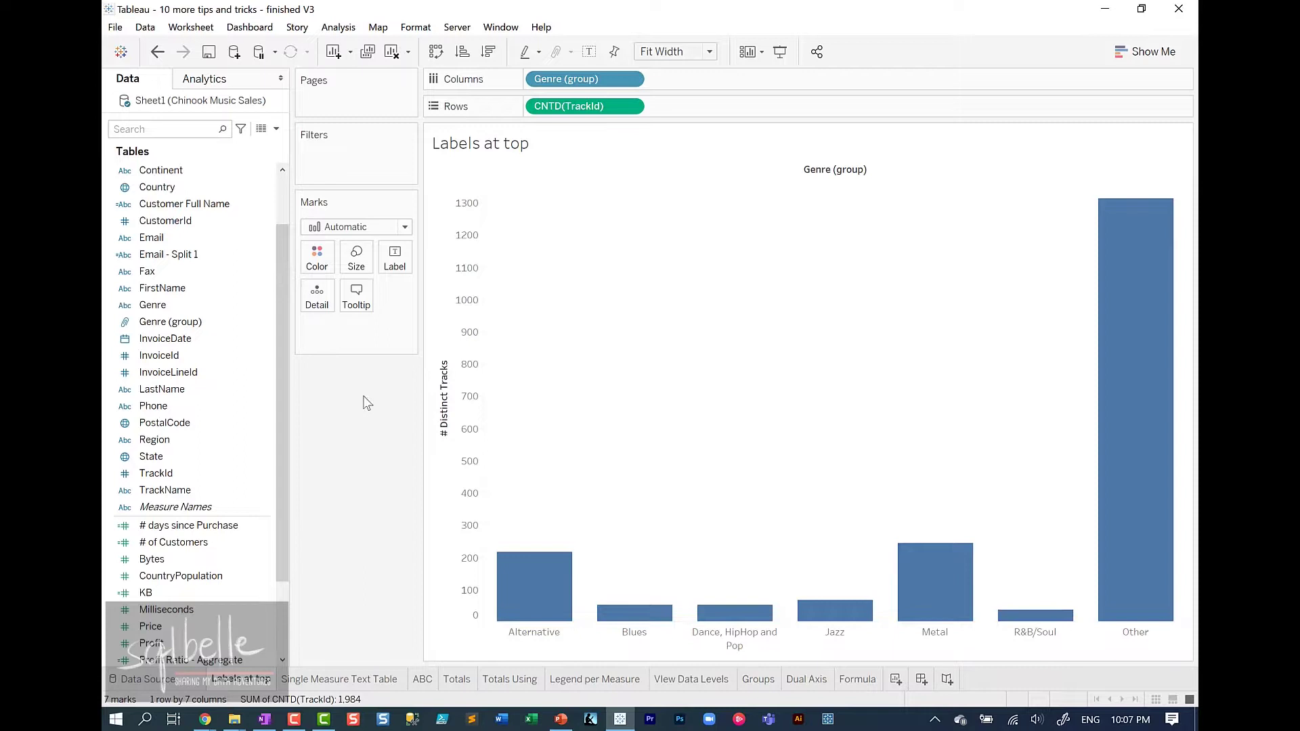
# In Advanced Table Layout, uncheck 'Show innermost level at bottom of view' so genre labels sit above the bars
pyautogui.click(351, 27)
pyautogui.moveTo(382, 242)
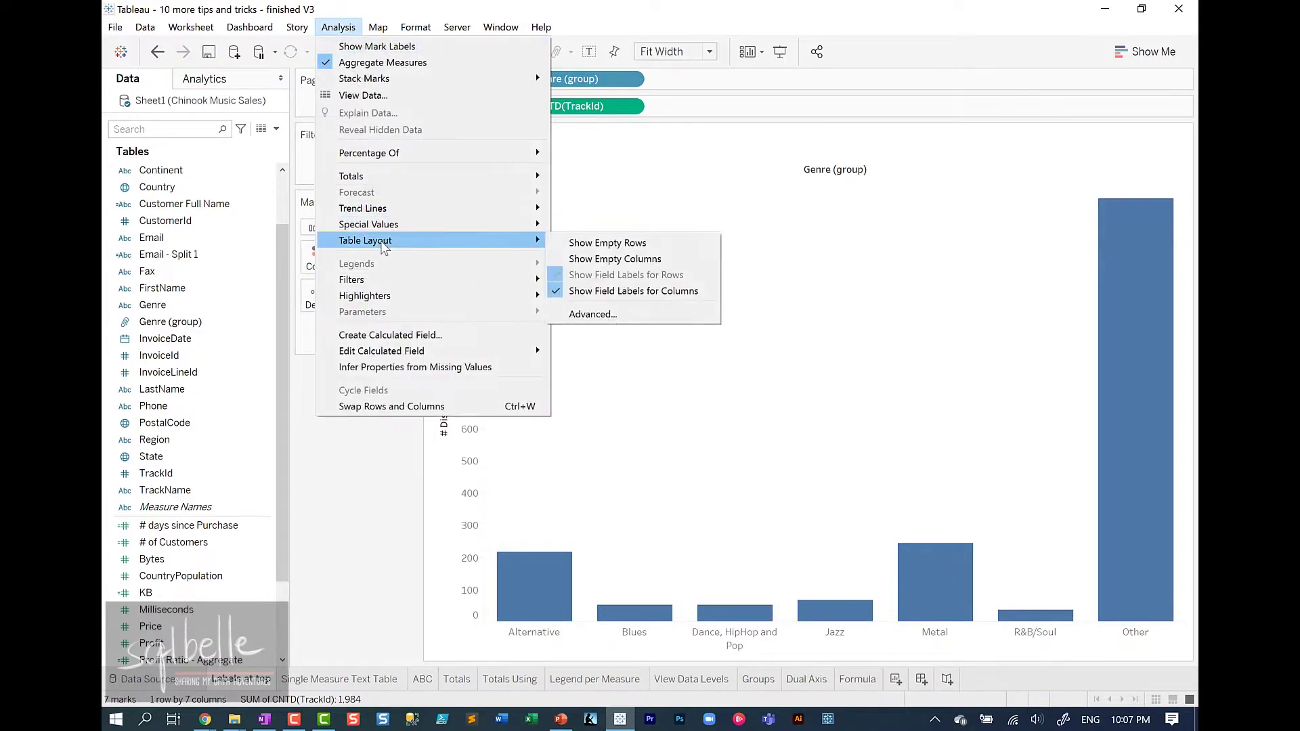
pyautogui.click(593, 314)
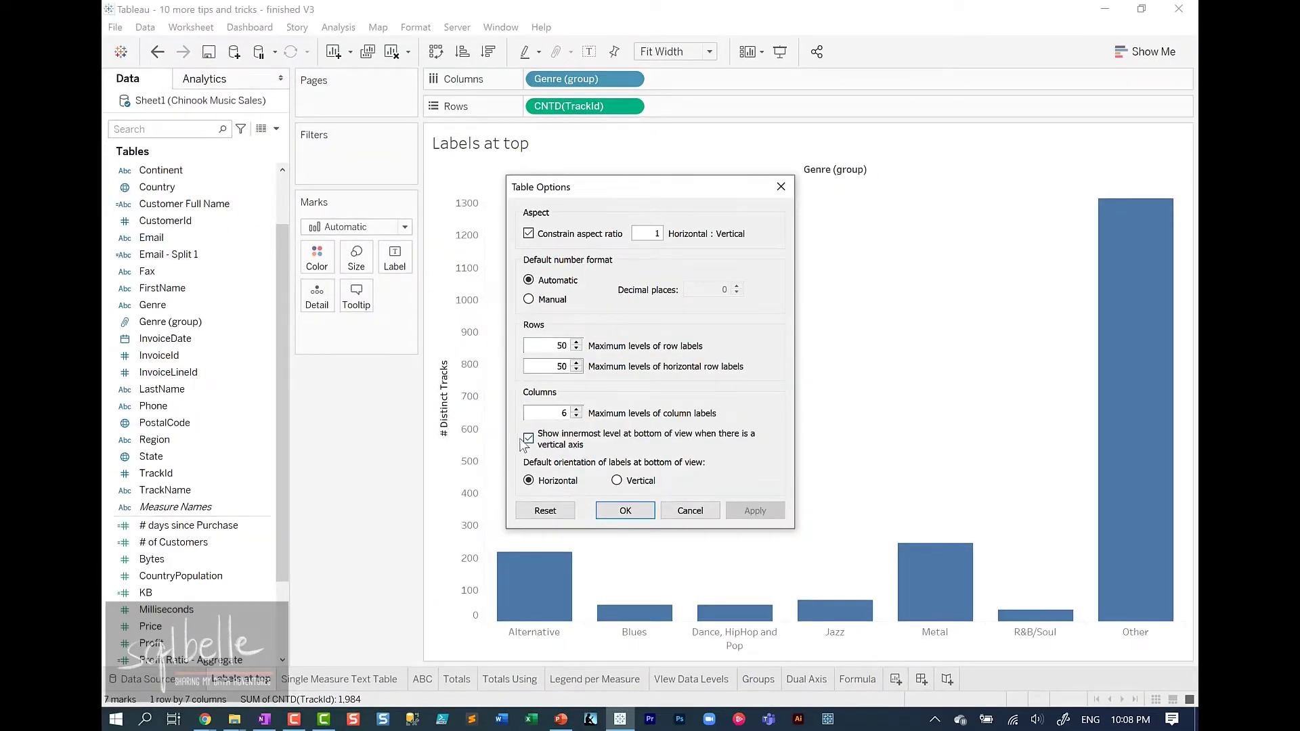
pyautogui.click(528, 439)
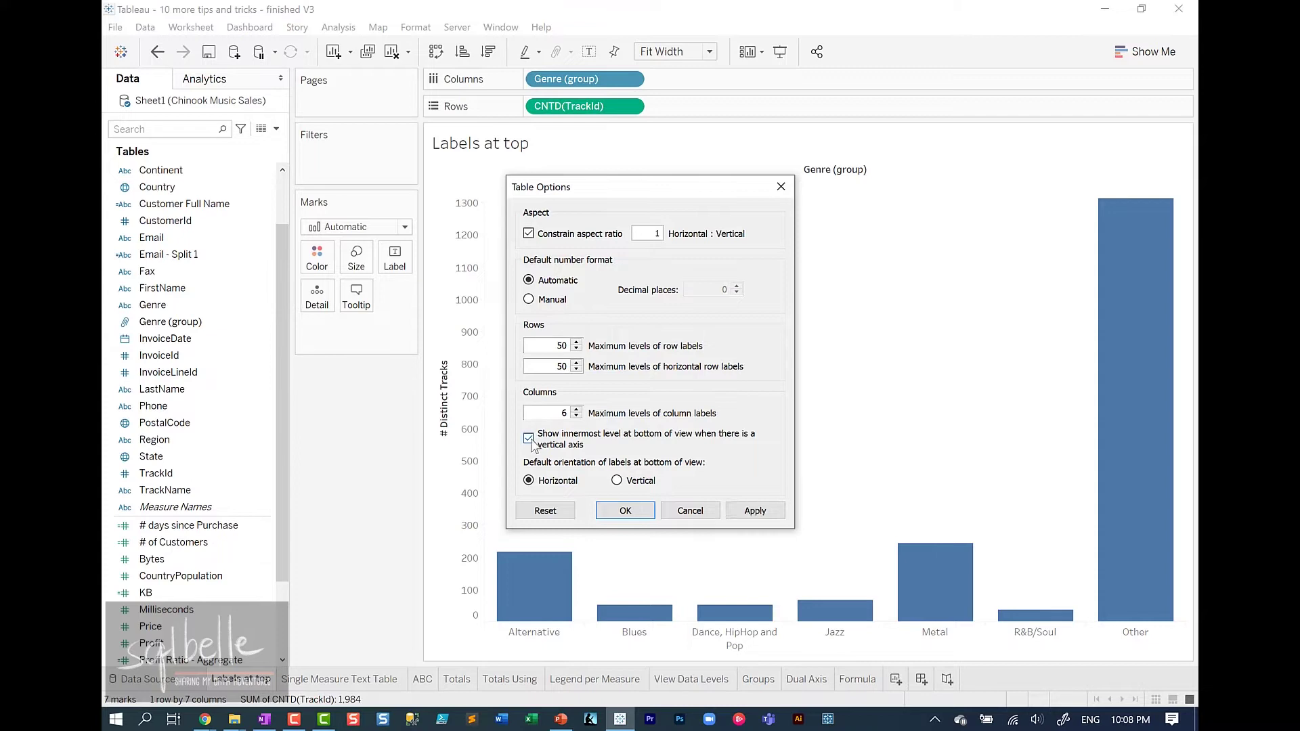
pyautogui.click(755, 511)
pyautogui.click(625, 510)
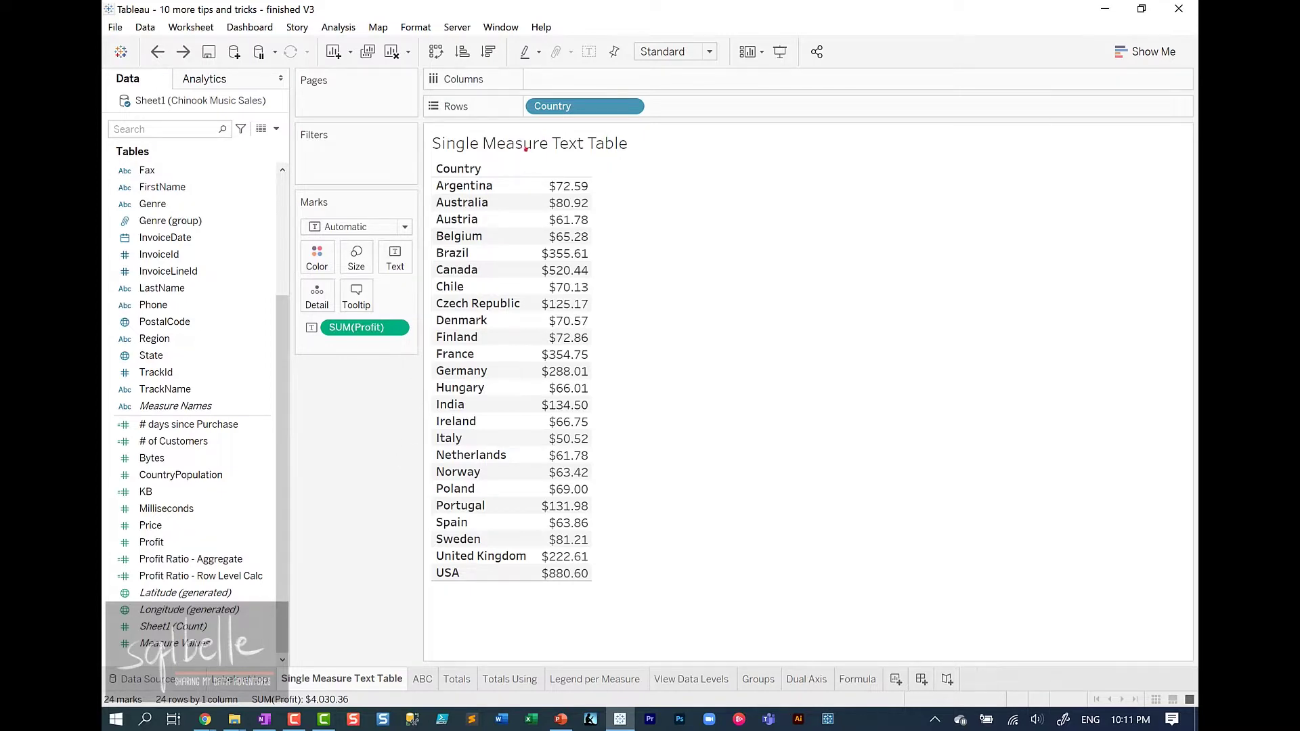
# Add Bytes beside Profit, then uncheck Bytes in the Measure Names filter so only Profit remains
pyautogui.moveTo(526, 149); pyautogui.dragTo(602, 178)
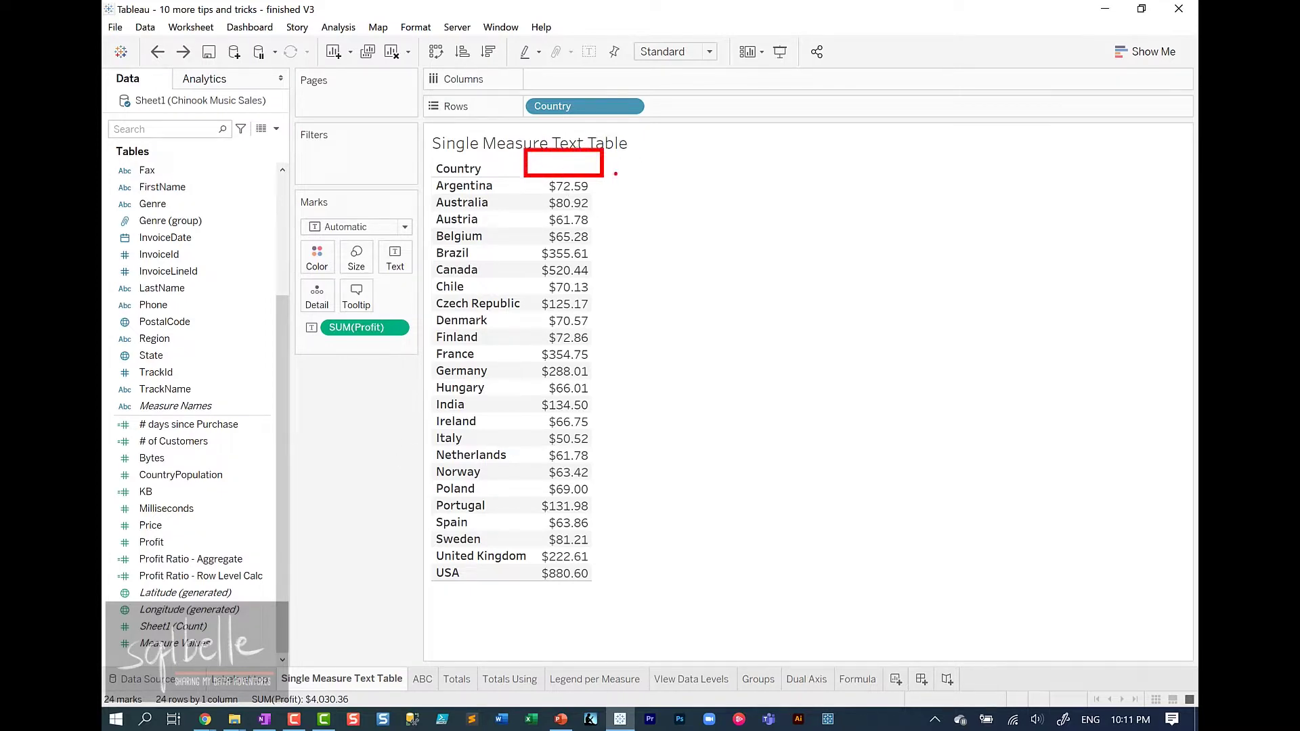
pyautogui.press('Escape')
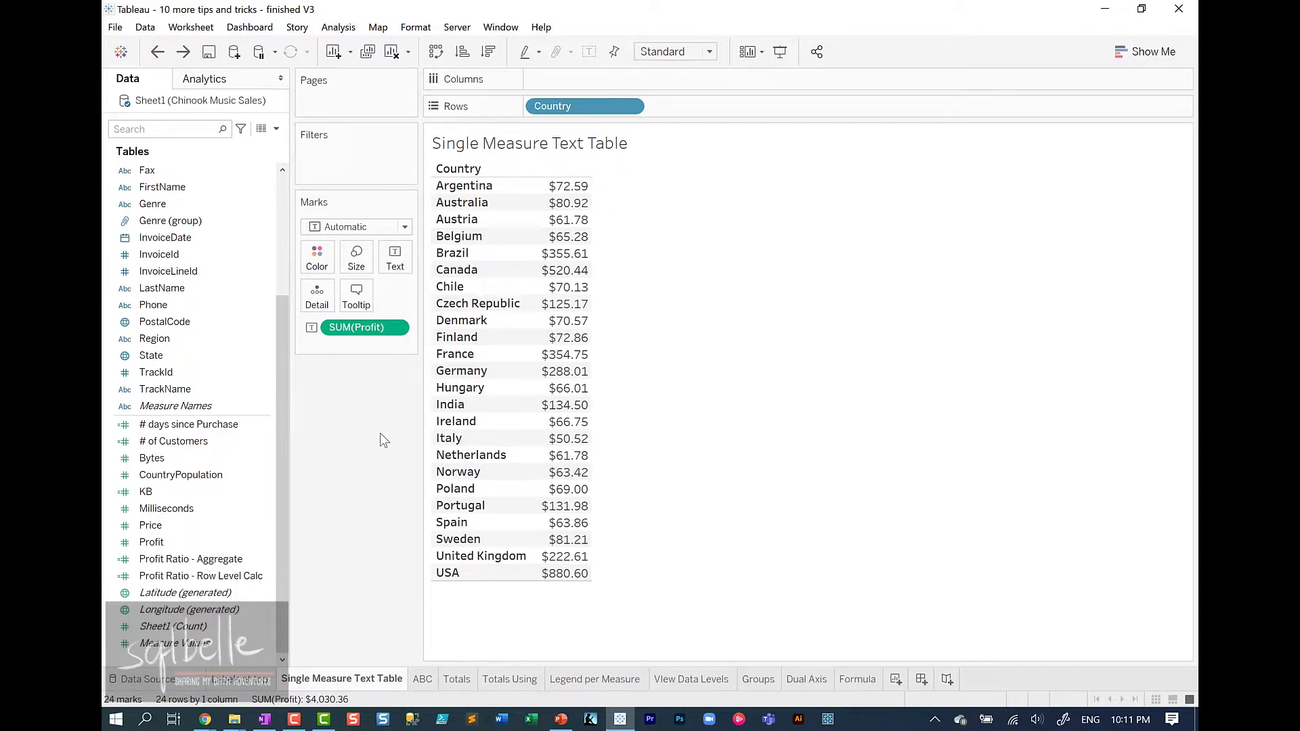
pyautogui.doubleClick(214, 457)
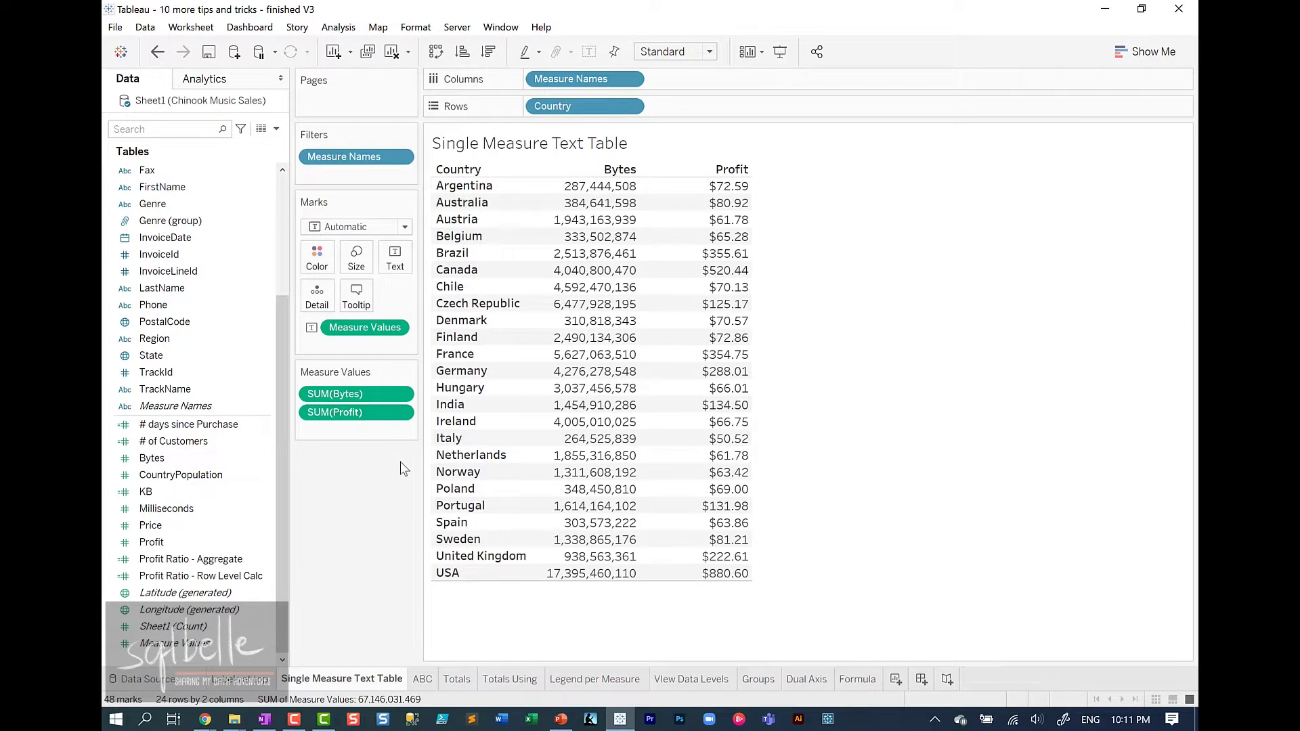
pyautogui.click(401, 156)
pyautogui.click(390, 175)
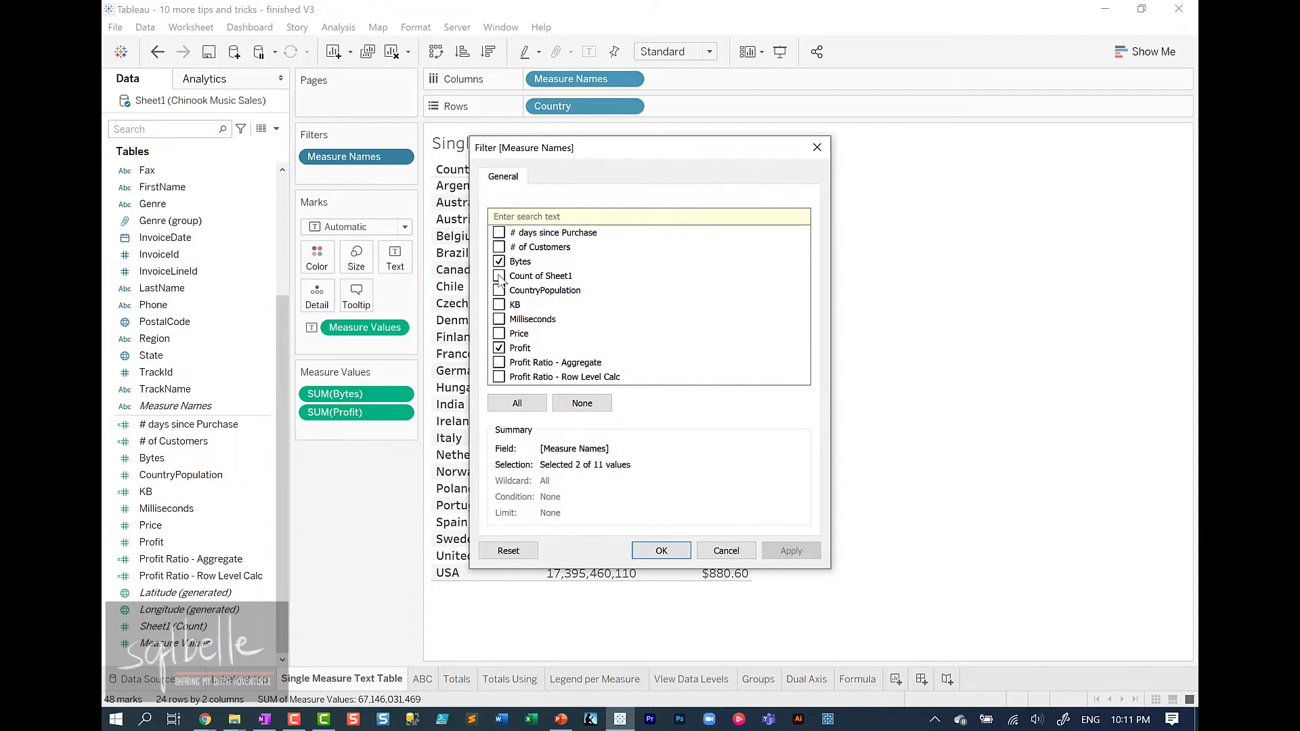
pyautogui.click(499, 262)
pyautogui.click(660, 551)
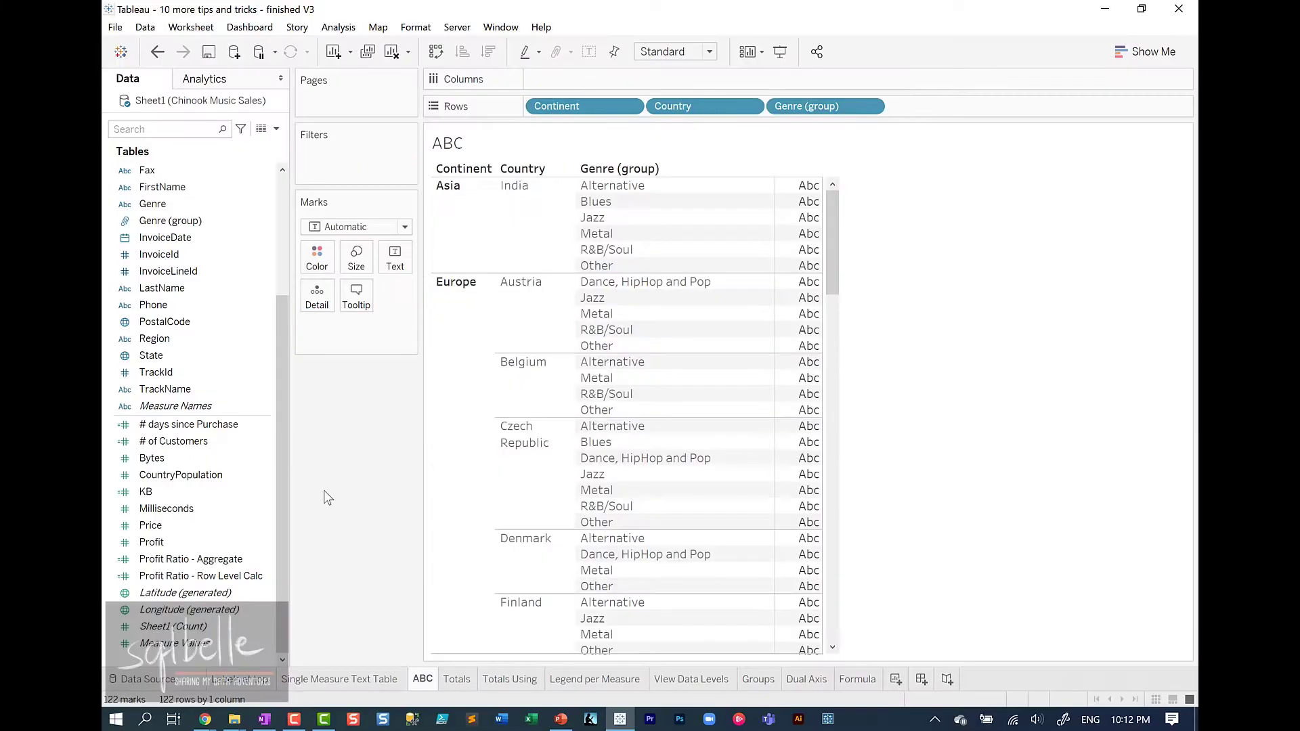
# Create a 'Blank' calculated field returning empty text and drop it on Text to clear the Abc placeholders
pyautogui.moveTo(743, 164); pyautogui.dragTo(885, 272)
pyautogui.click(277, 128)
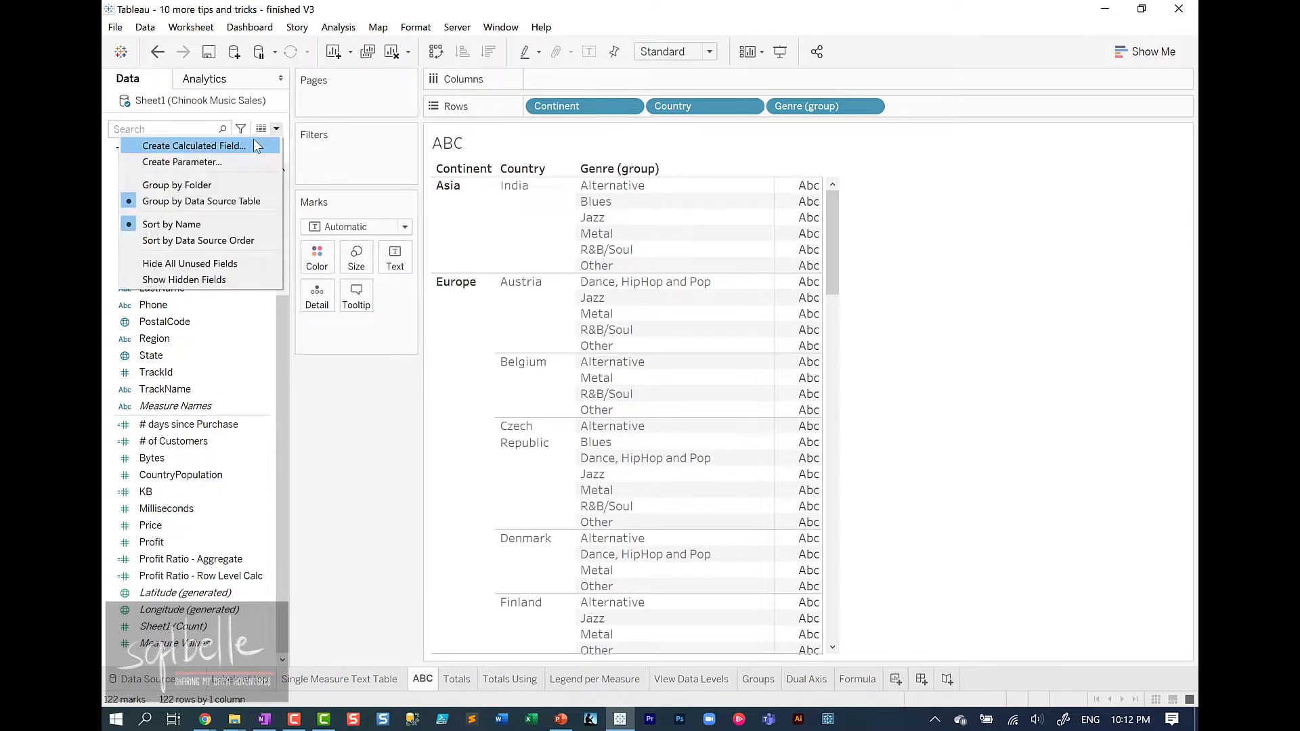
pyautogui.click(253, 144)
pyautogui.write('Blank')
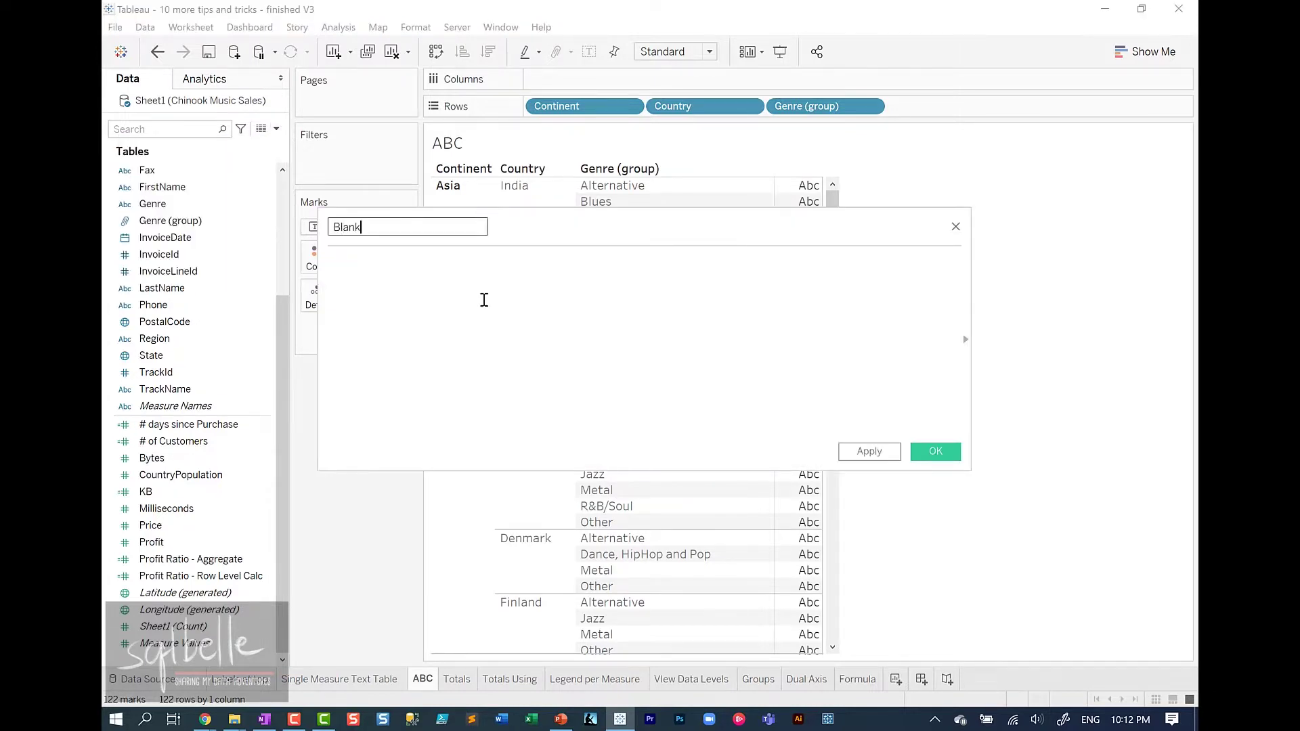
pyautogui.press('Tab')
pyautogui.click(880, 452)
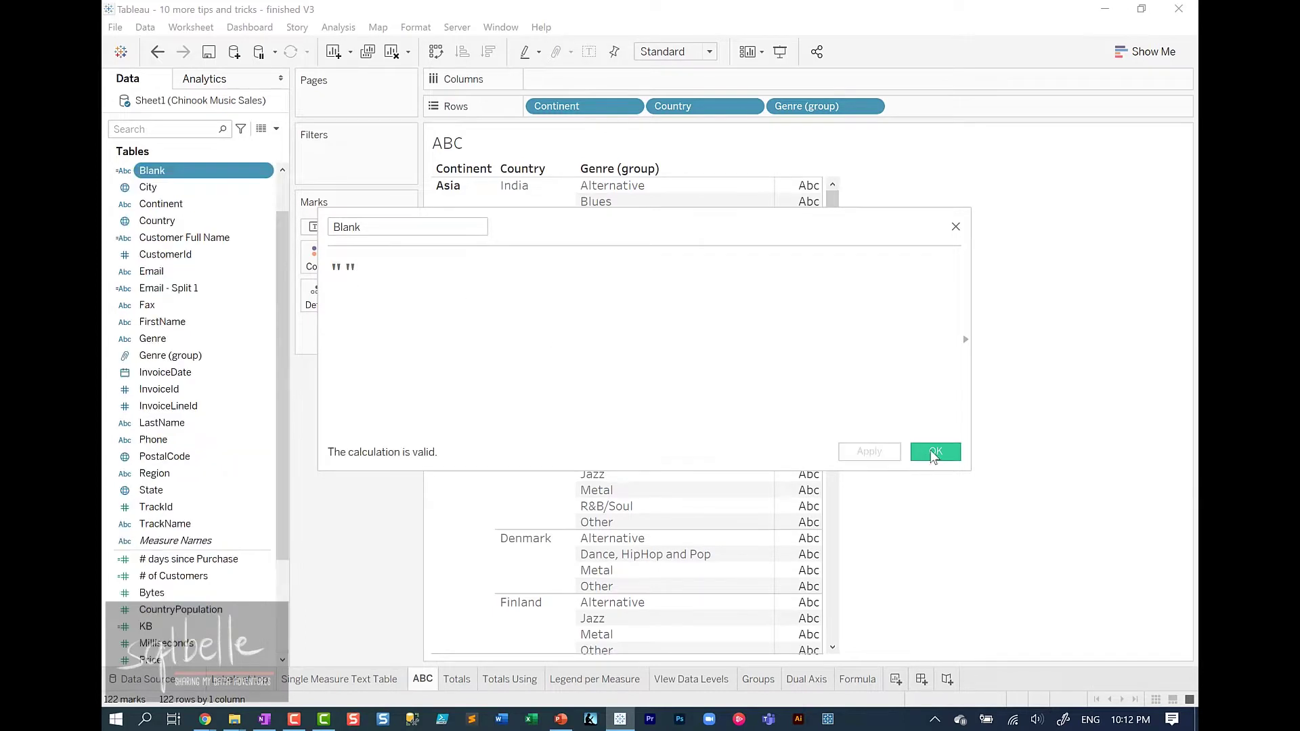
pyautogui.click(934, 451)
pyautogui.moveTo(152, 171); pyautogui.dragTo(404, 260)
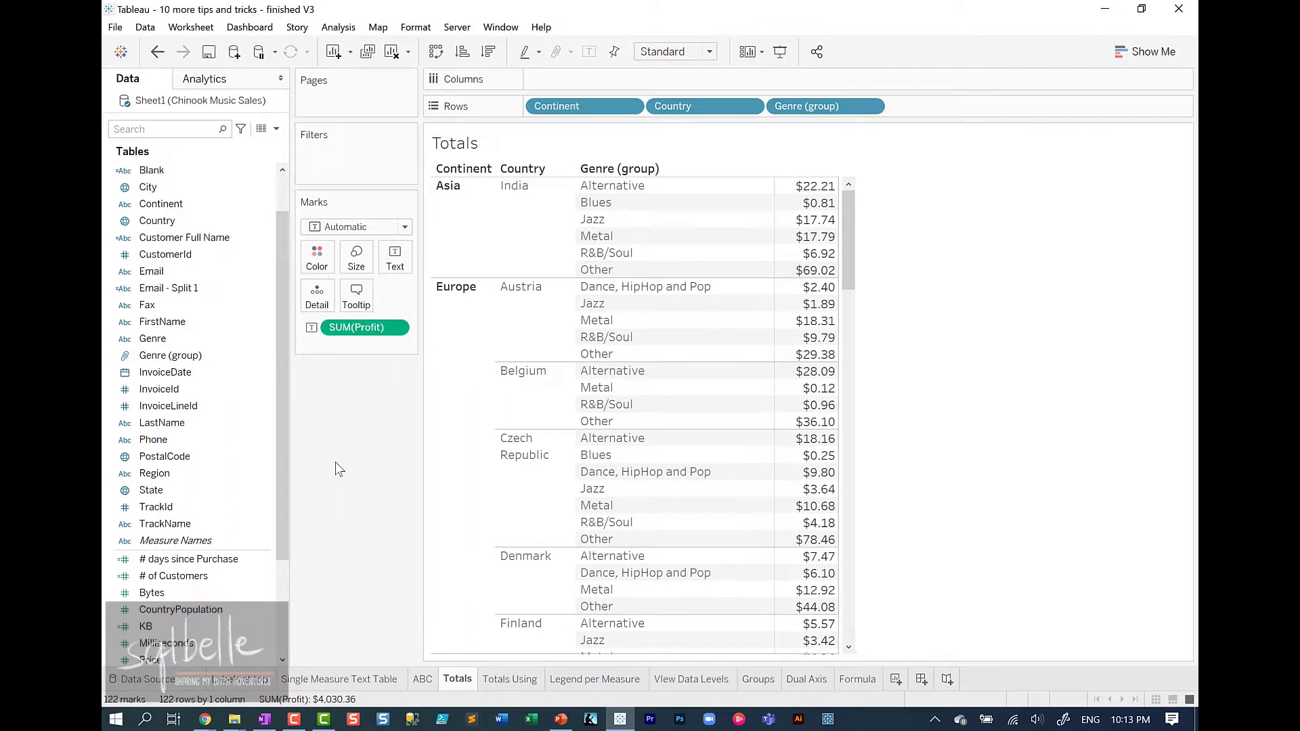
# Add Totals as Subtotals from the Analytics pane, giving each country a bold Total row
pyautogui.click(222, 80)
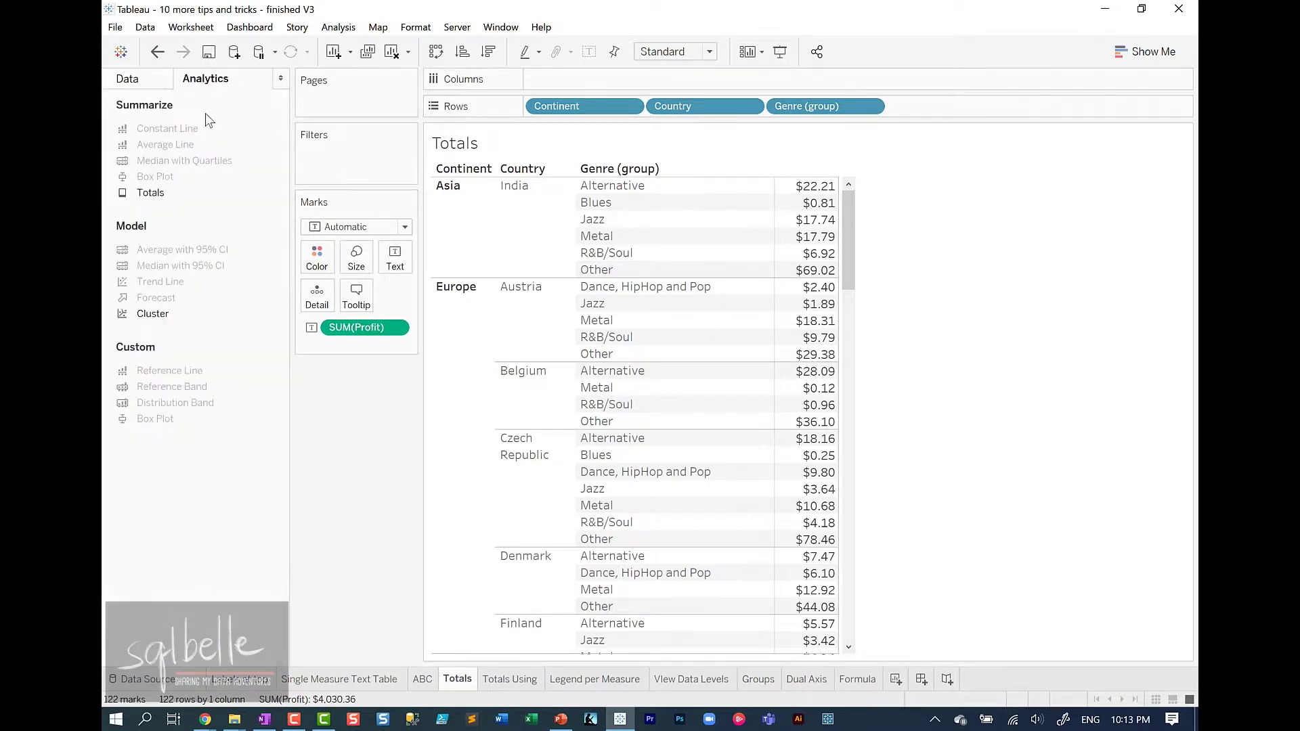
pyautogui.doubleClick(157, 193)
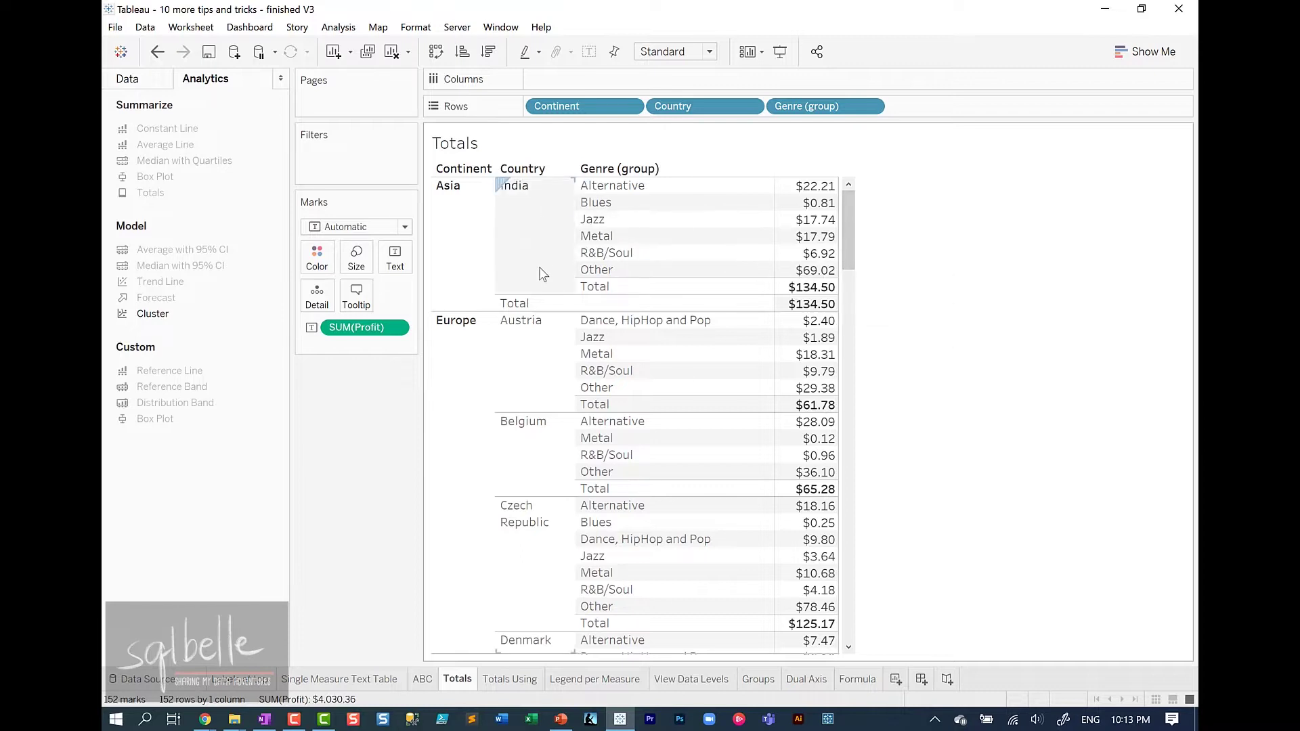
pyautogui.click(750, 108)
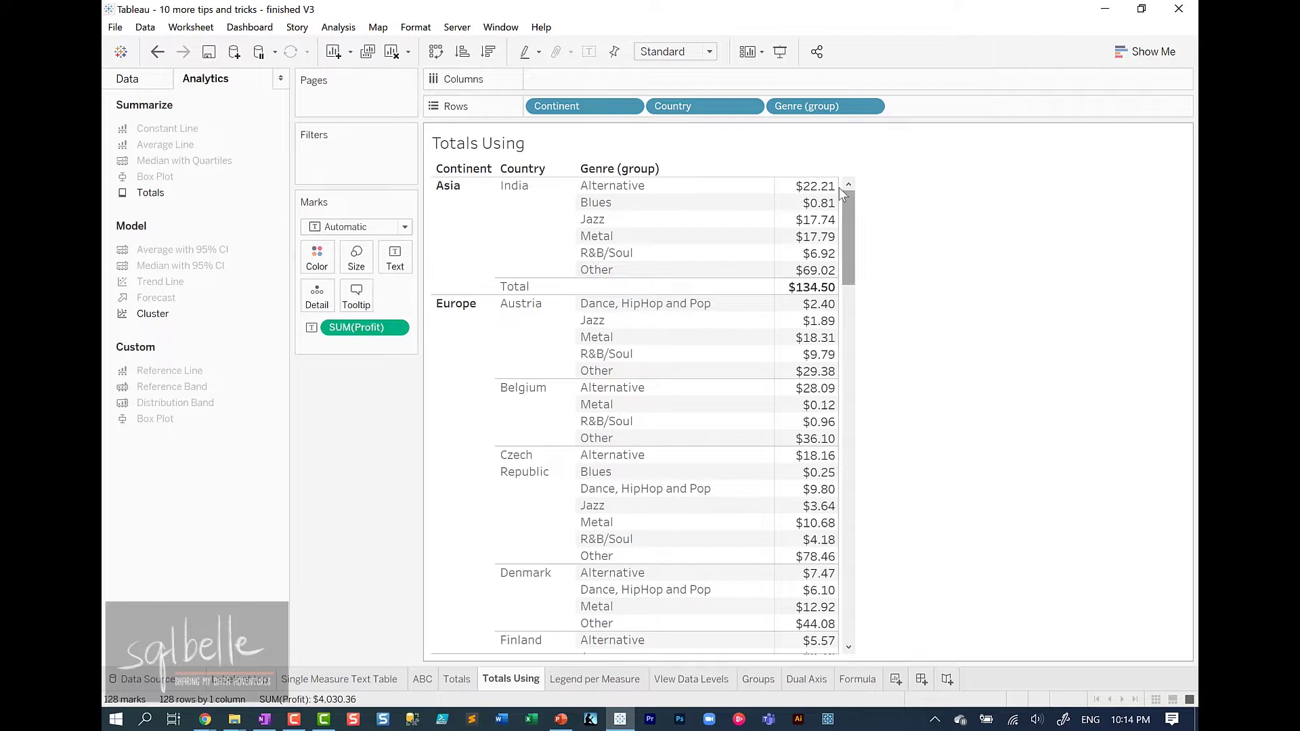
# Show the SUM(Profit) Total using choices (Sum, Average, Minimum, Maximum), with India's Total at $134.50
pyautogui.moveTo(824, 192)
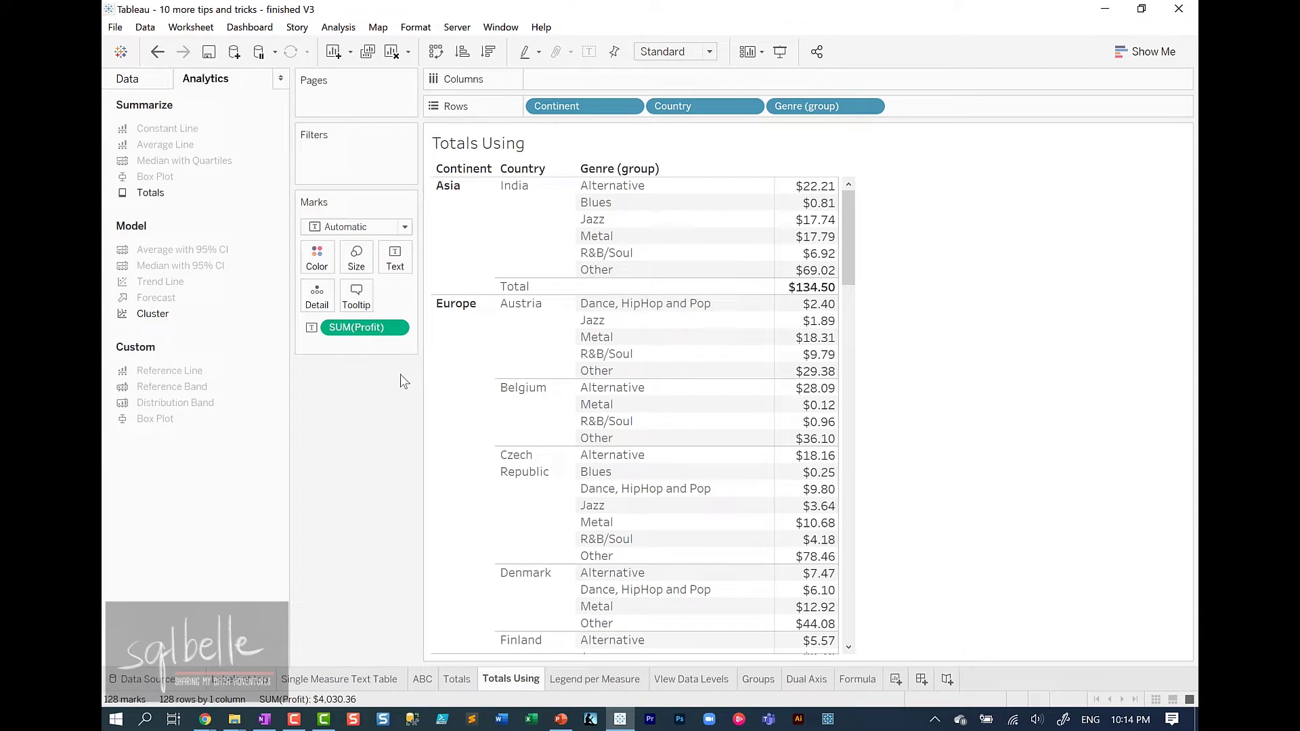
pyautogui.click(395, 328)
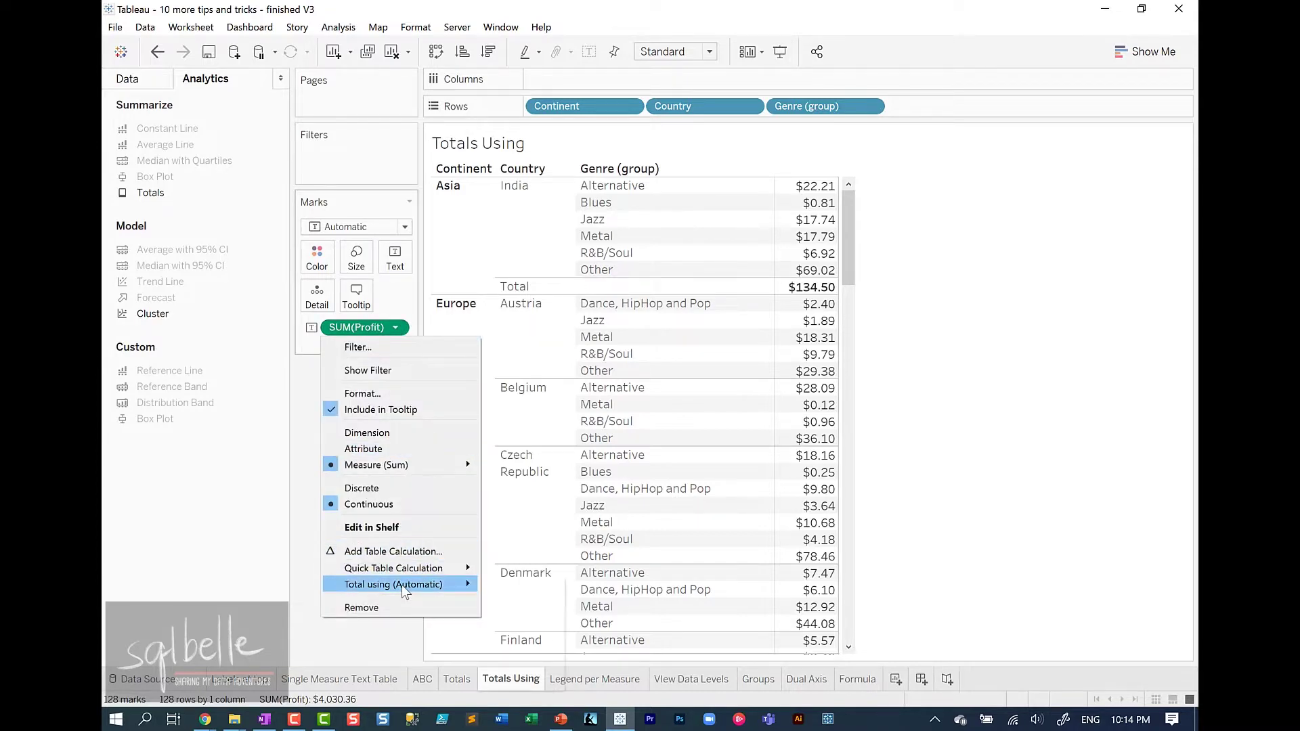
pyautogui.moveTo(406, 585)
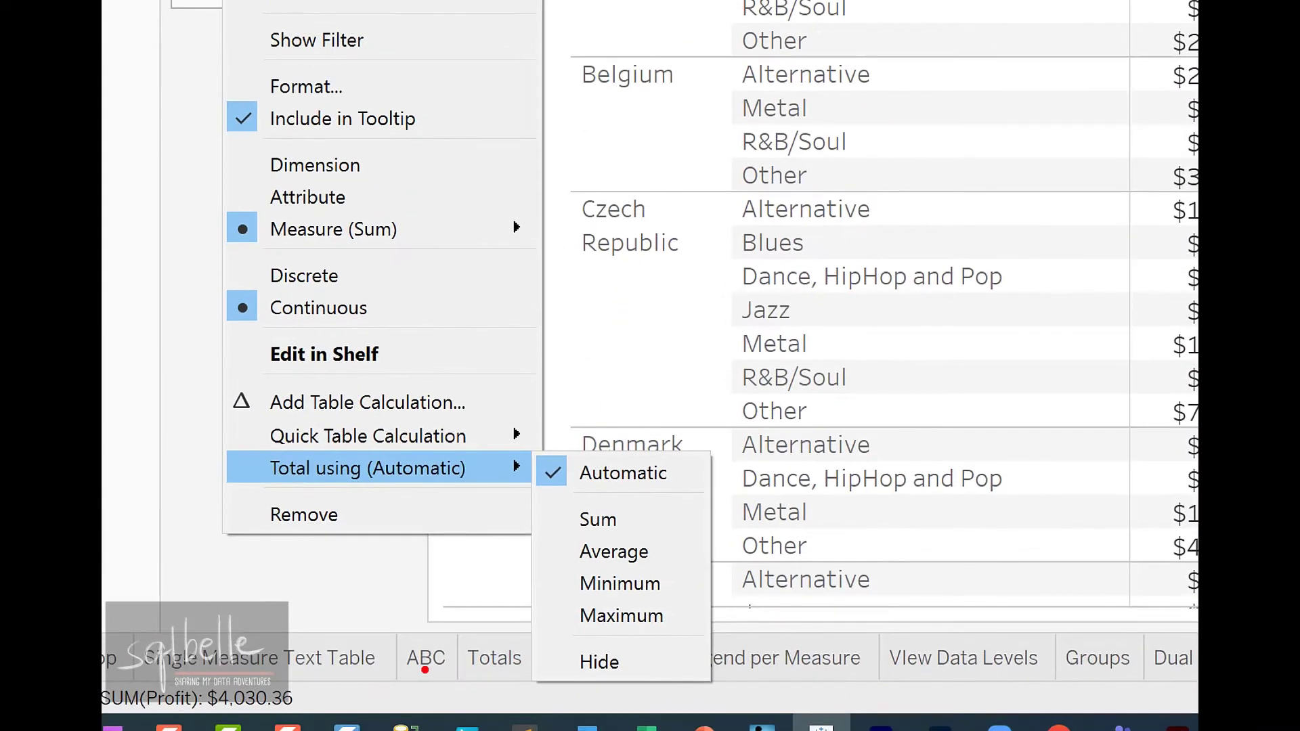
pyautogui.moveTo(521, 444); pyautogui.dragTo(713, 496)
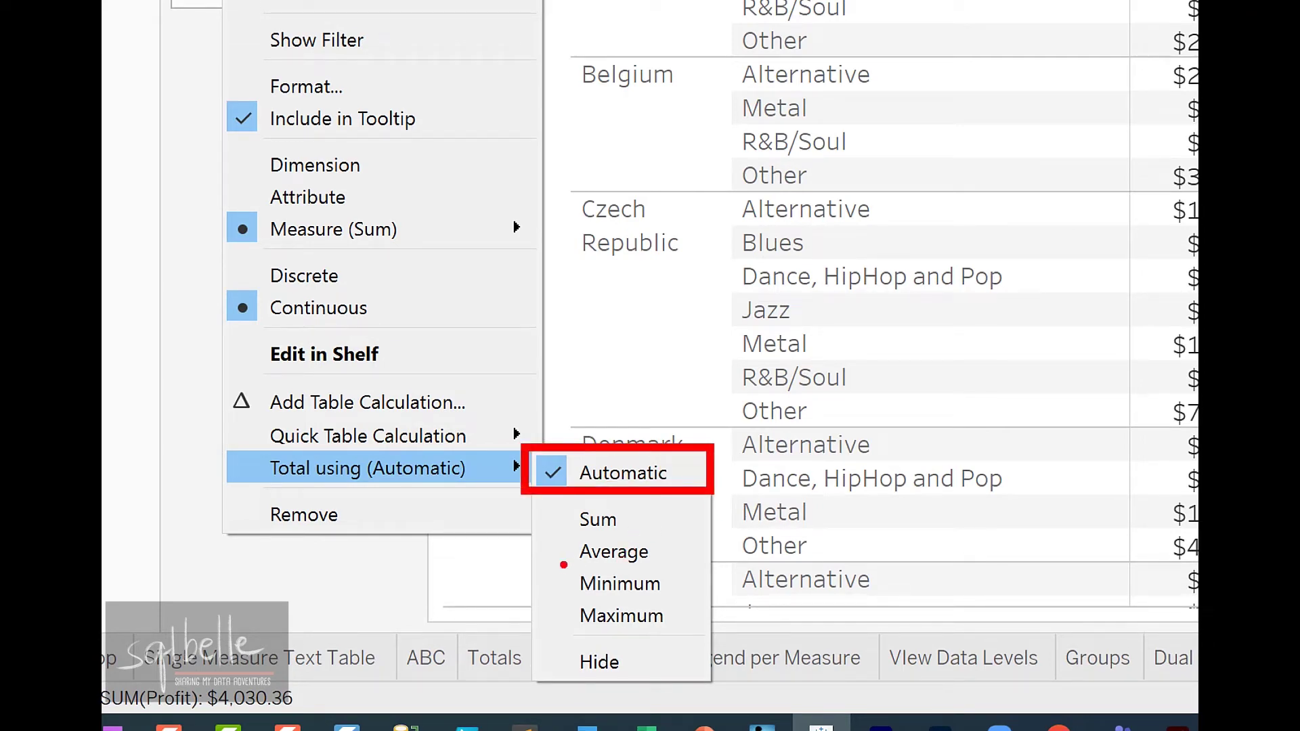
pyautogui.moveTo(564, 564); pyautogui.dragTo(680, 600)
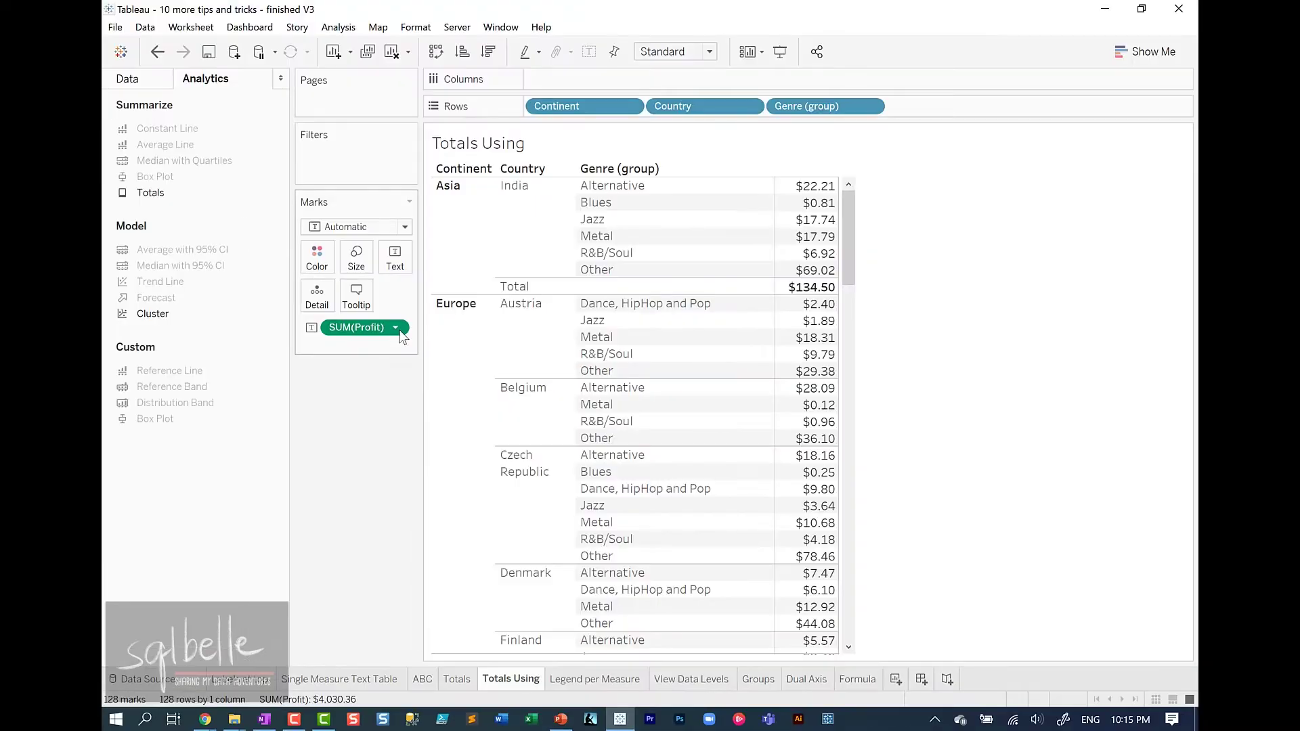
pyautogui.click(393, 328)
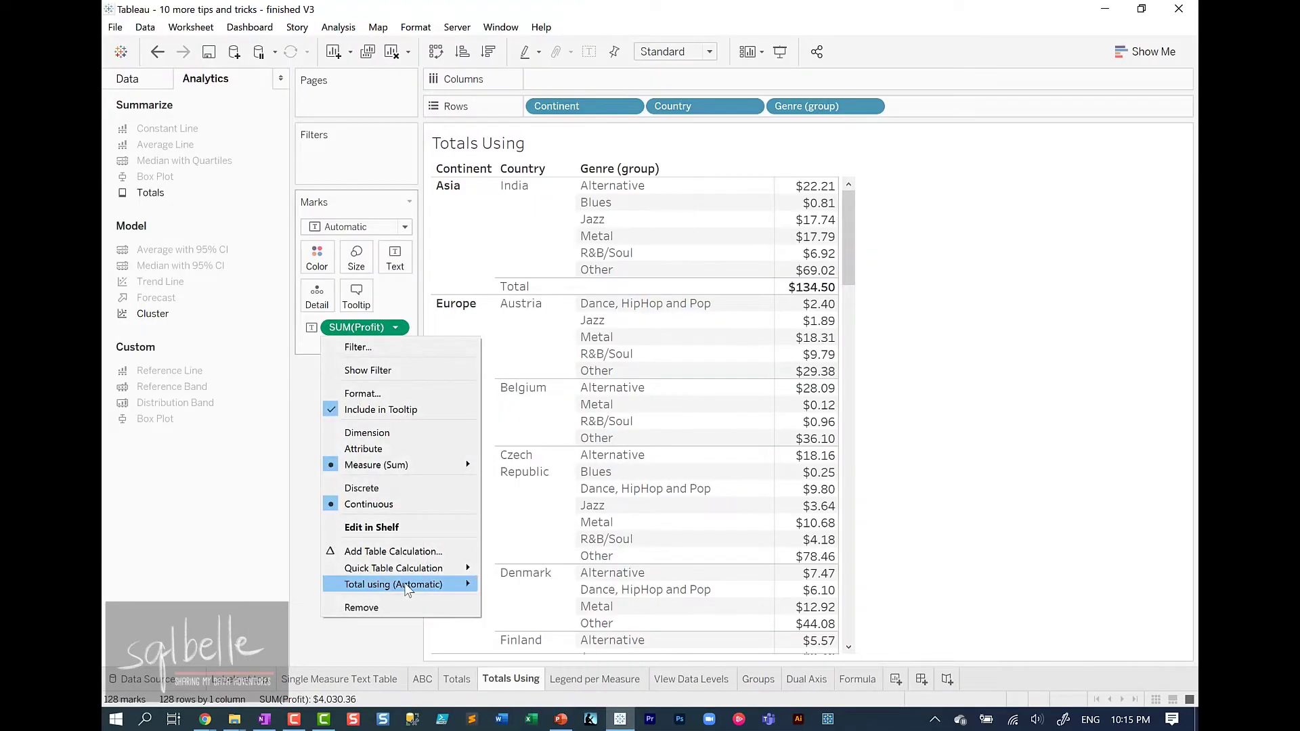
# Set SUM(Profit) Total using to Minimum, so India's Total becomes $0.81
pyautogui.moveTo(408, 588)
pyautogui.click(542, 637)
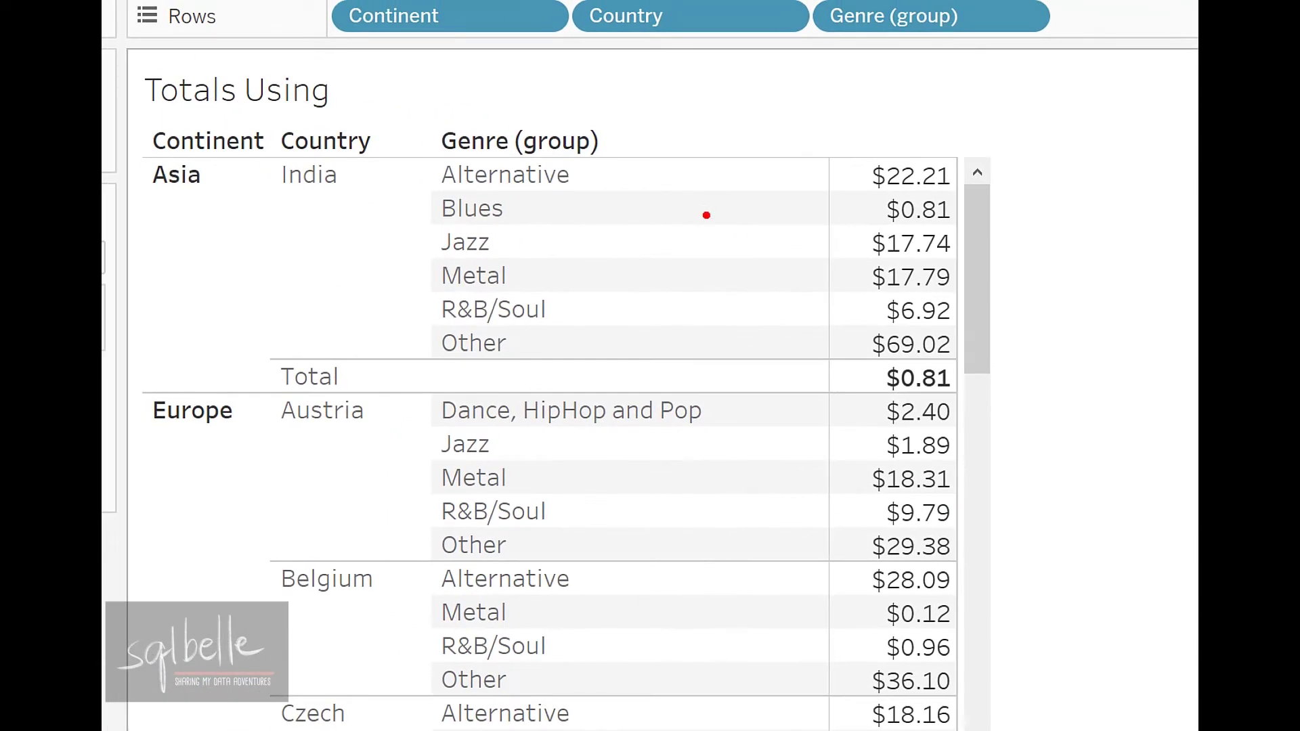
pyautogui.moveTo(823, 188); pyautogui.dragTo(963, 230)
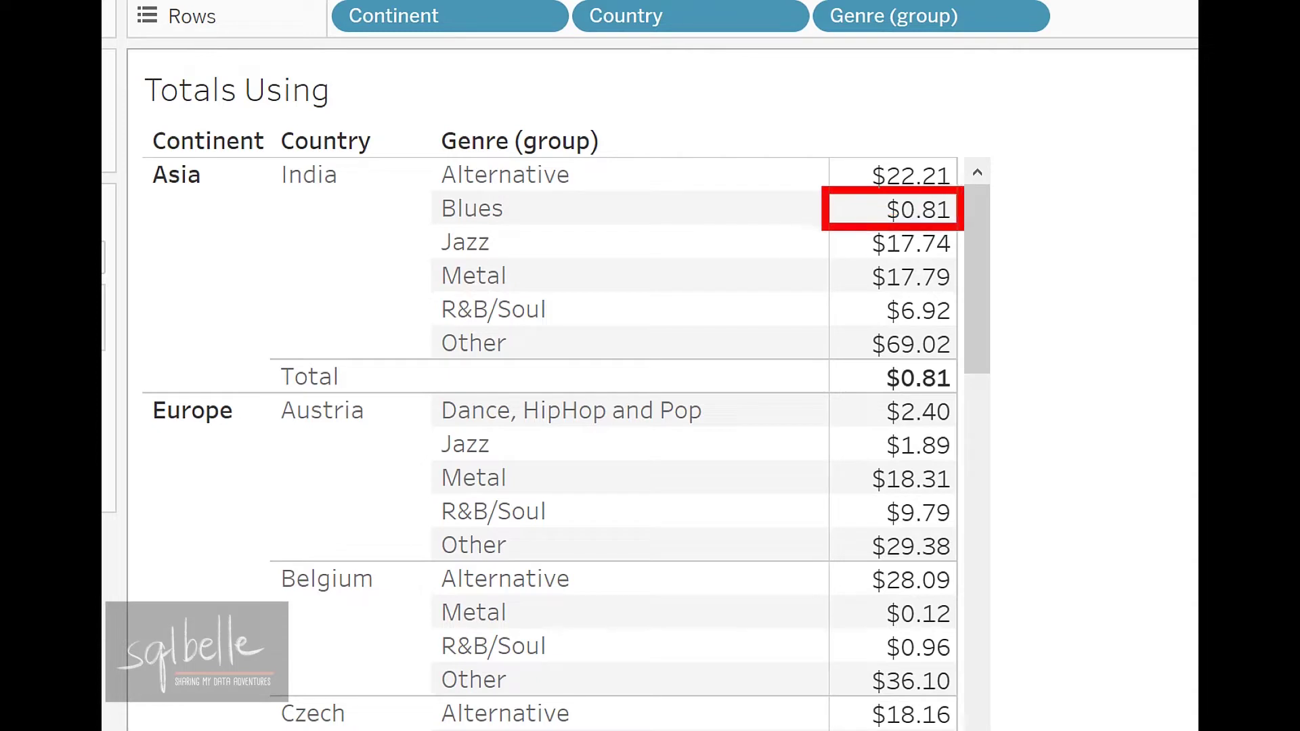
pyautogui.moveTo(844, 356); pyautogui.dragTo(984, 408)
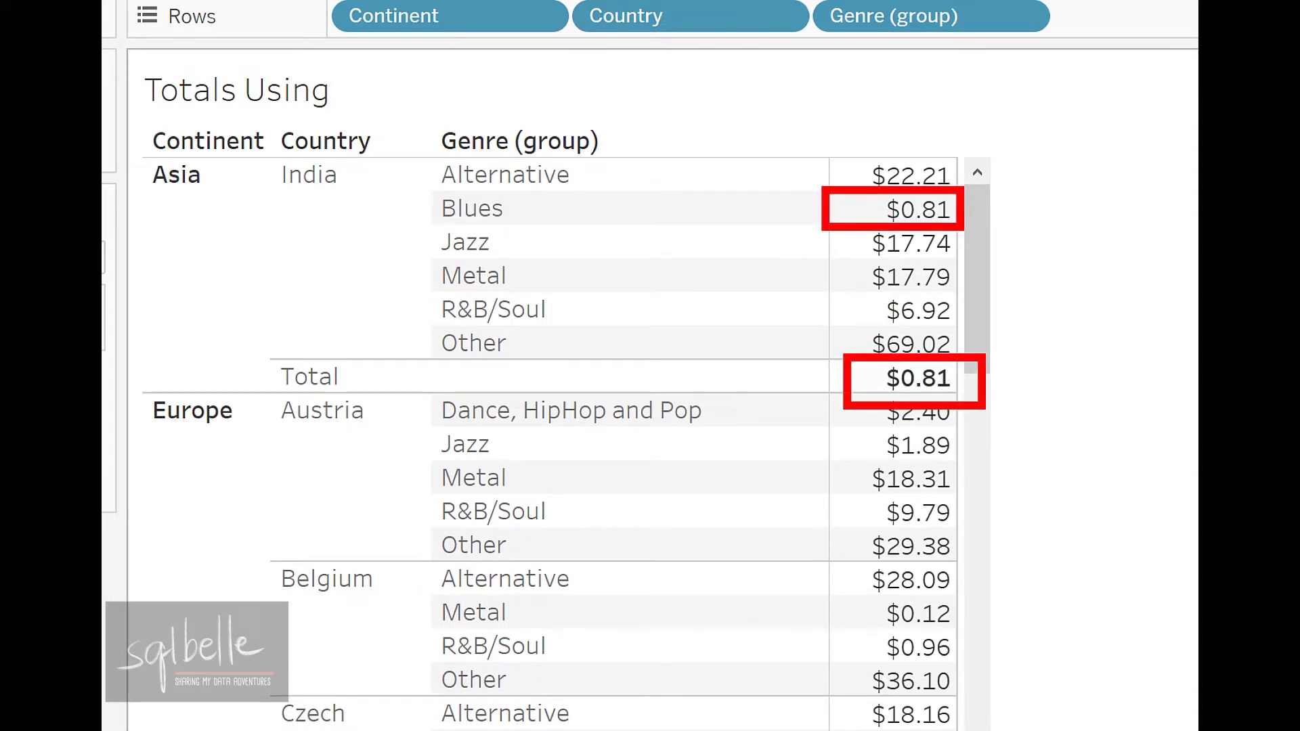
pyautogui.moveTo(264, 343)
pyautogui.mouseDown()
pyautogui.moveTo(313, 396)
pyautogui.moveTo(391, 411)
pyautogui.mouseUp()
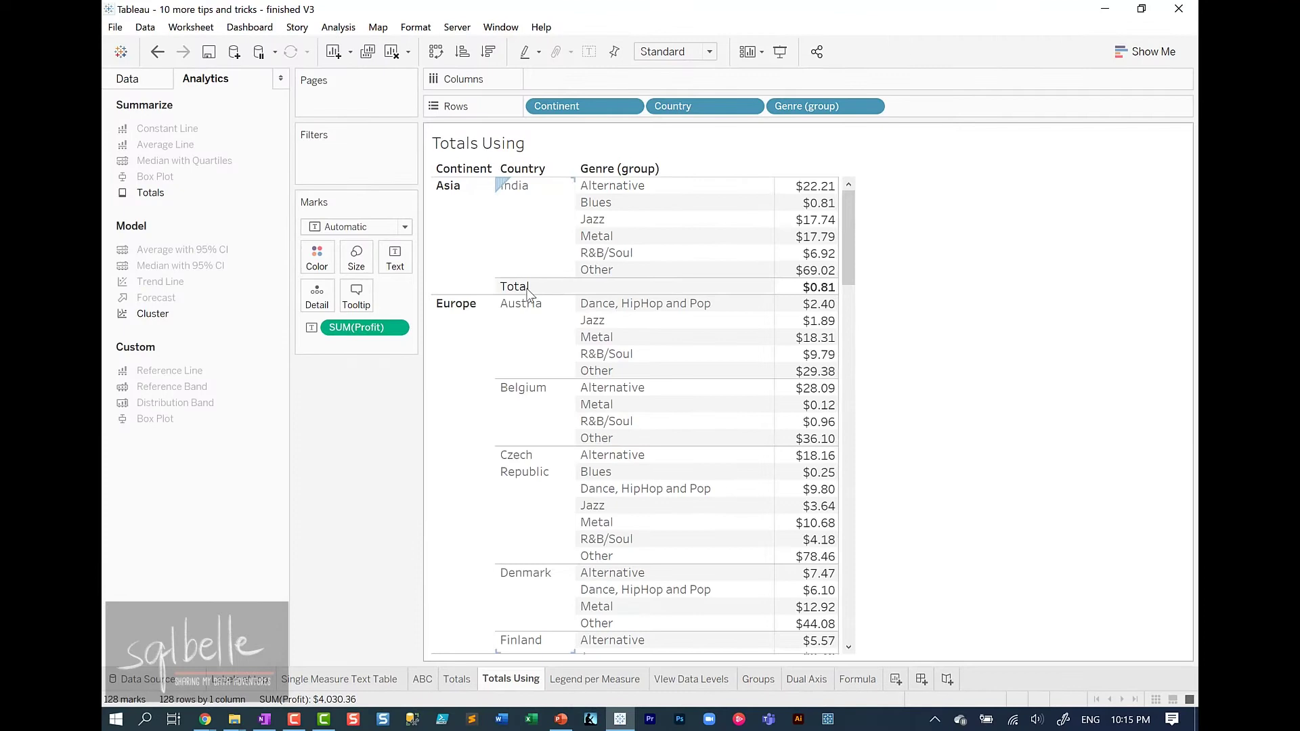
# Change the Country totals label from Total to 'Minimum'
pyautogui.rightClick(527, 290)
pyautogui.click(572, 365)
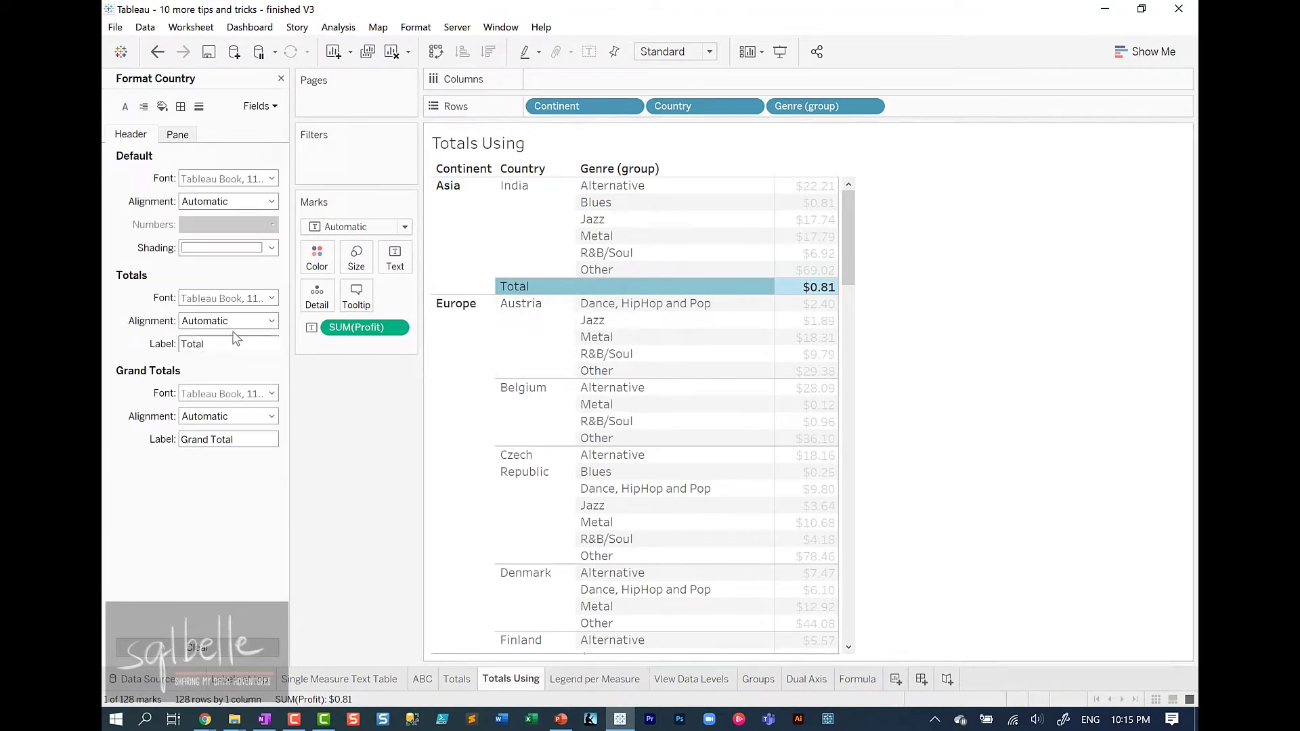
pyautogui.doubleClick(231, 336)
pyautogui.write('Minimum')
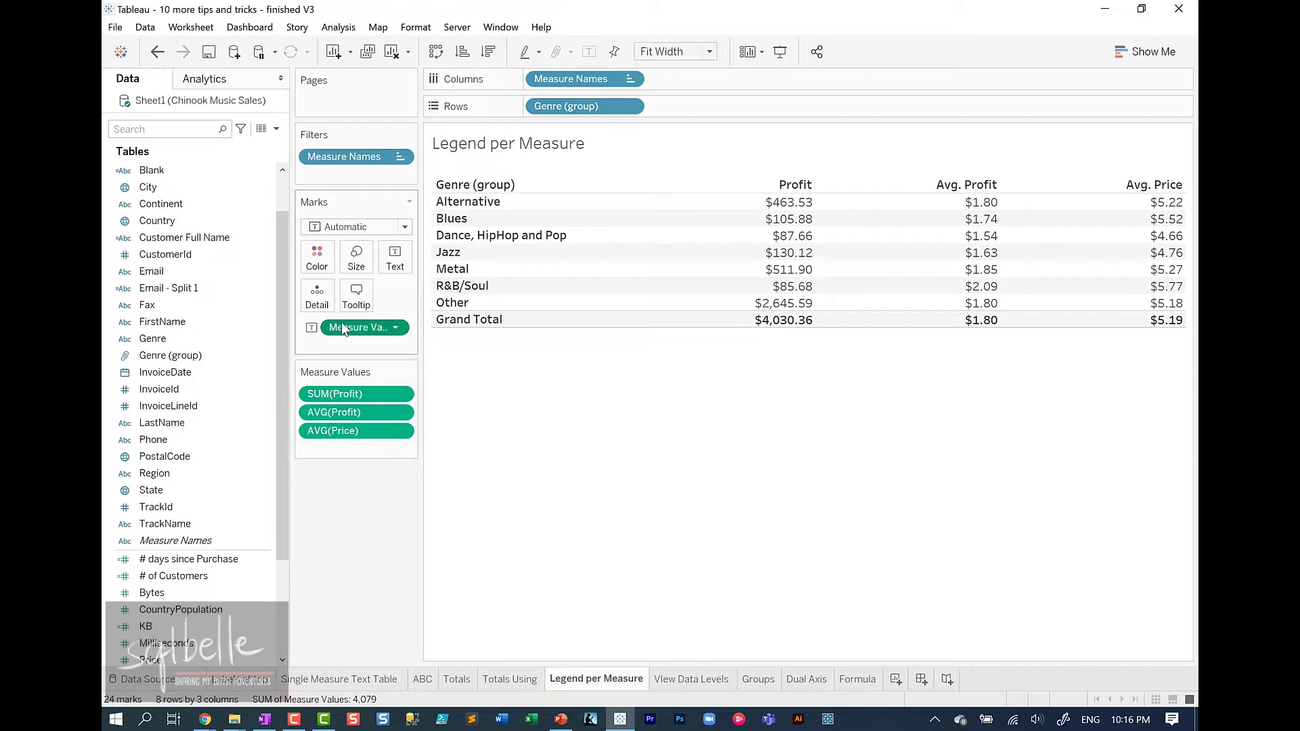
# Colour the table by Measure Values and switch the marks to Square cells
pyautogui.moveTo(345, 330); pyautogui.dragTo(321, 257)
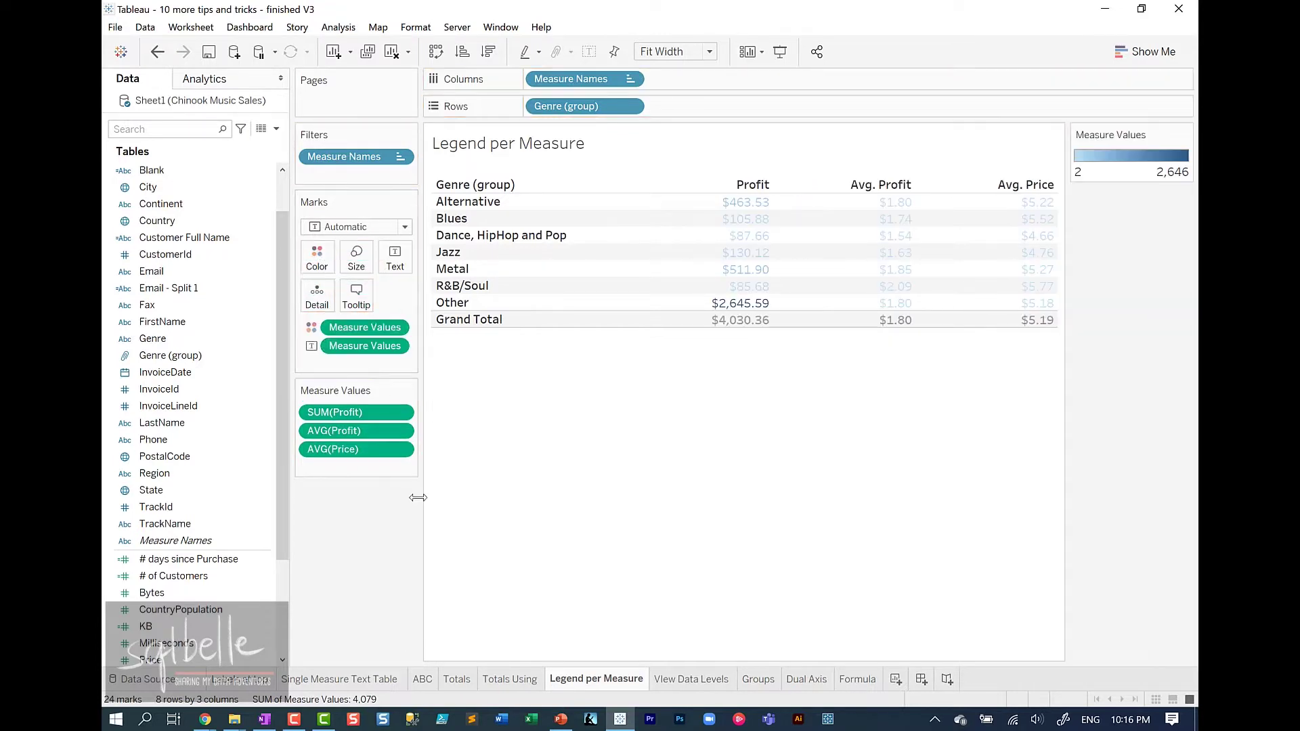
pyautogui.click(361, 231)
pyautogui.click(343, 319)
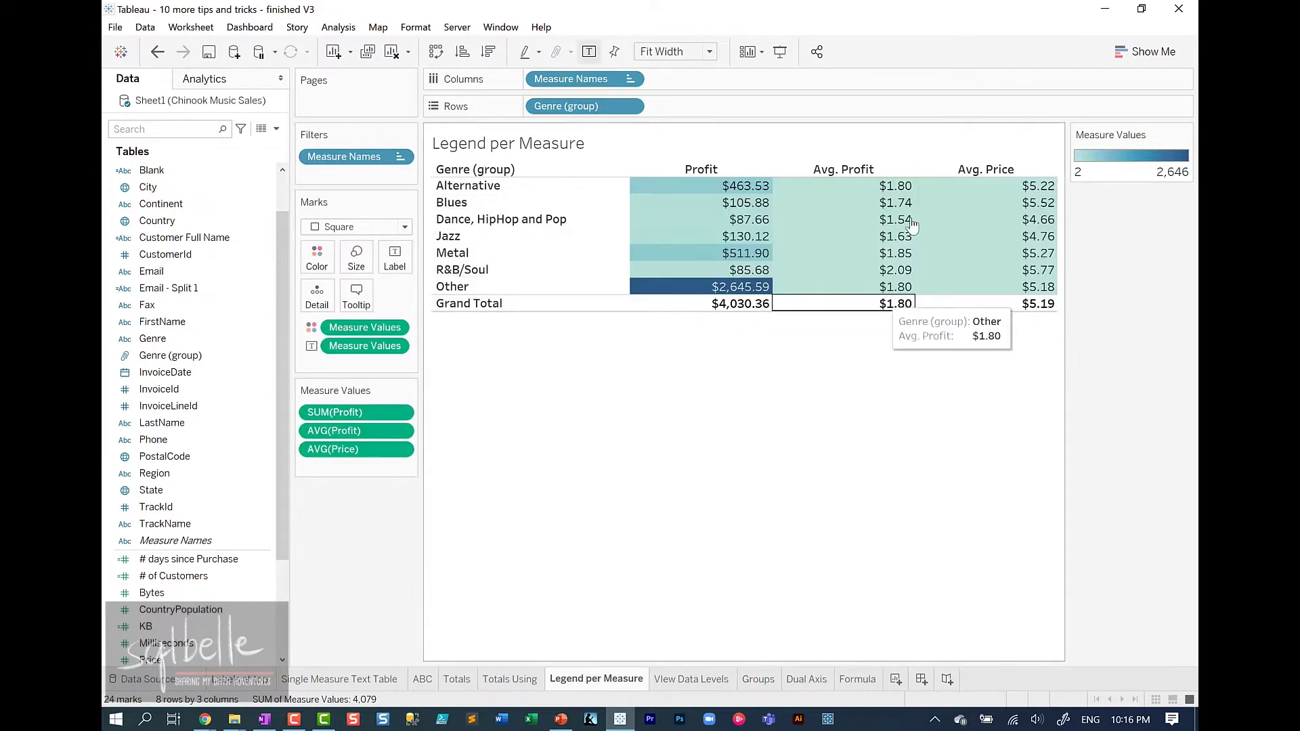
# Inspect the single shared Measure Values legend running from 2 to 2,646
pyautogui.moveTo(724, 291)
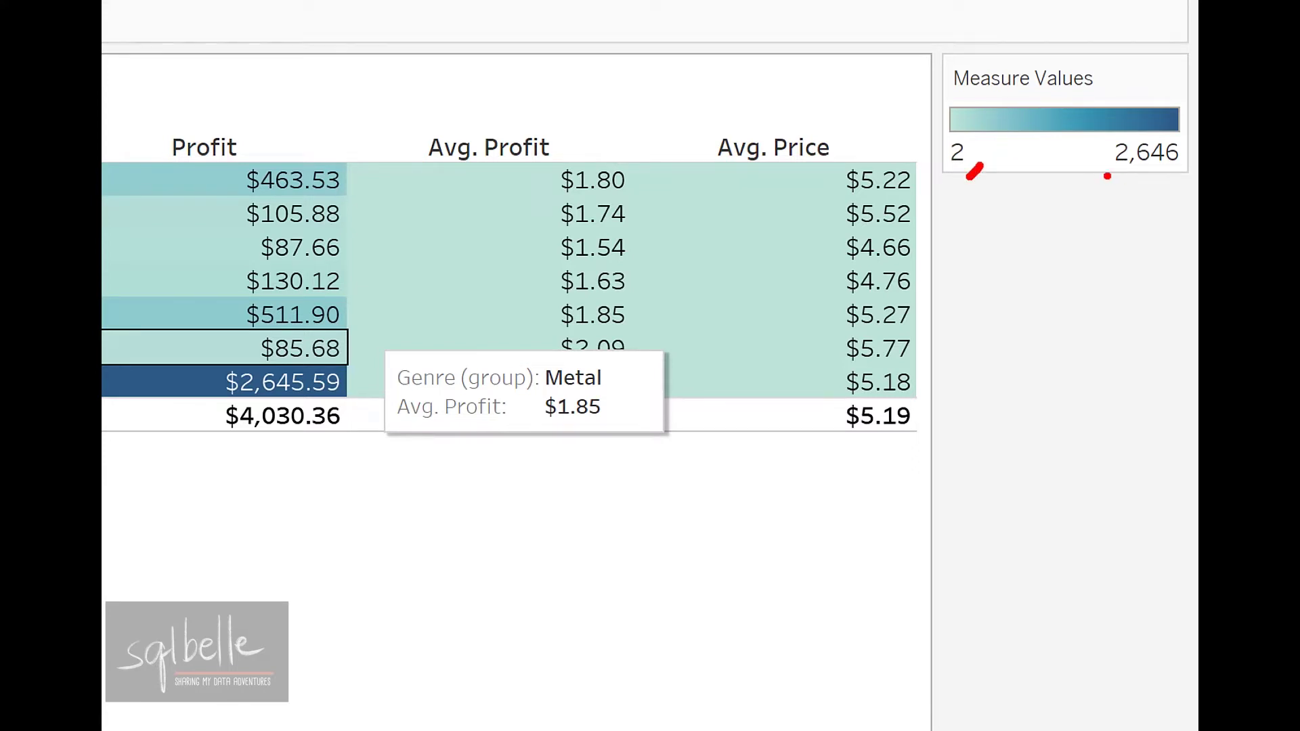
pyautogui.moveTo(1107, 176); pyautogui.dragTo(1171, 181)
pyautogui.moveTo(829, 159)
pyautogui.mouseDown()
pyautogui.moveTo(899, 389)
pyautogui.moveTo(927, 403)
pyautogui.mouseUp()
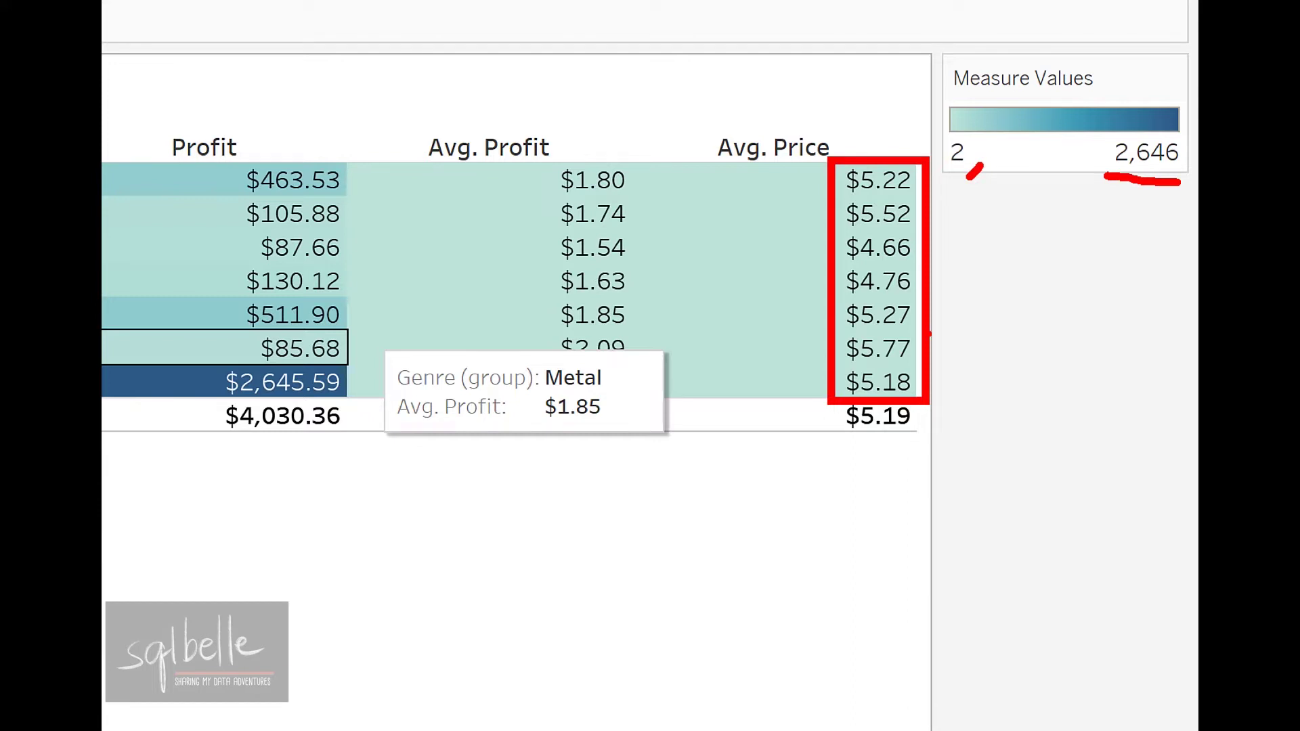
pyautogui.moveTo(942, 323)
pyautogui.mouseDown()
pyautogui.moveTo(1013, 190)
pyautogui.moveTo(1018, 146)
pyautogui.moveTo(1032, 154)
pyautogui.mouseUp()
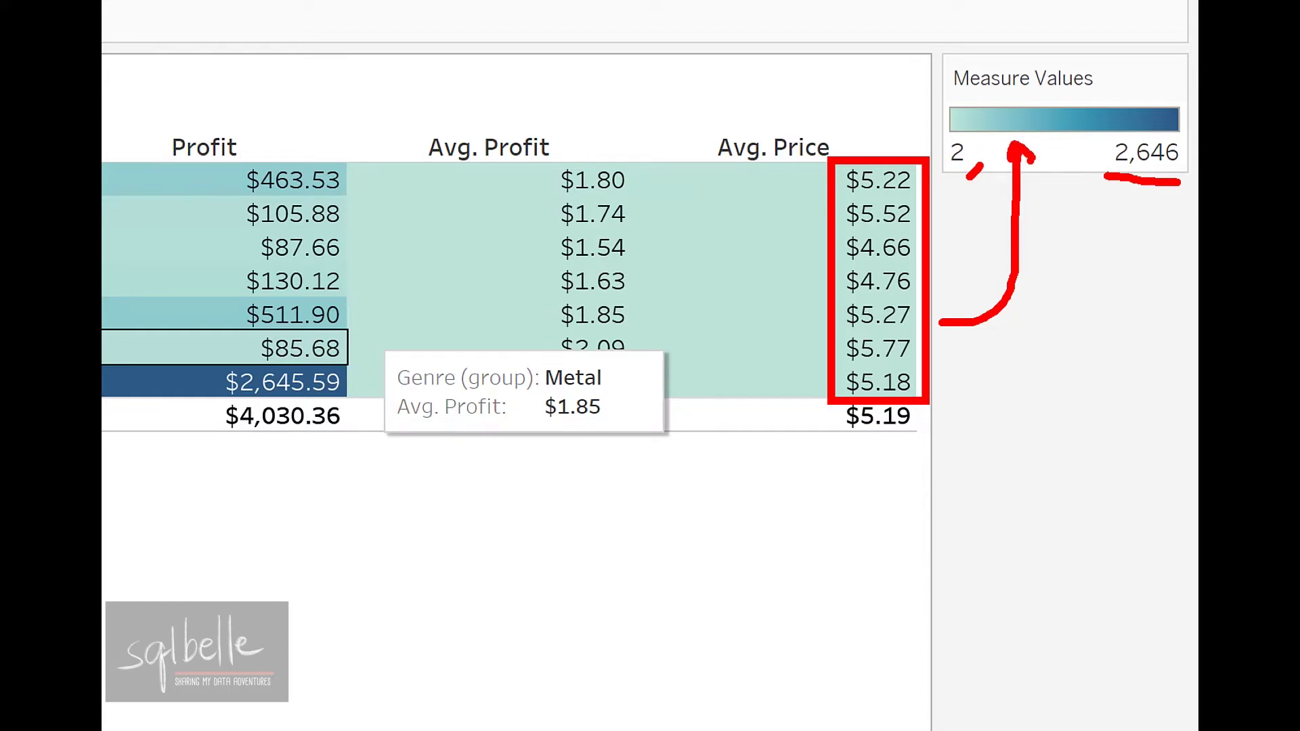
pyautogui.press('Escape')
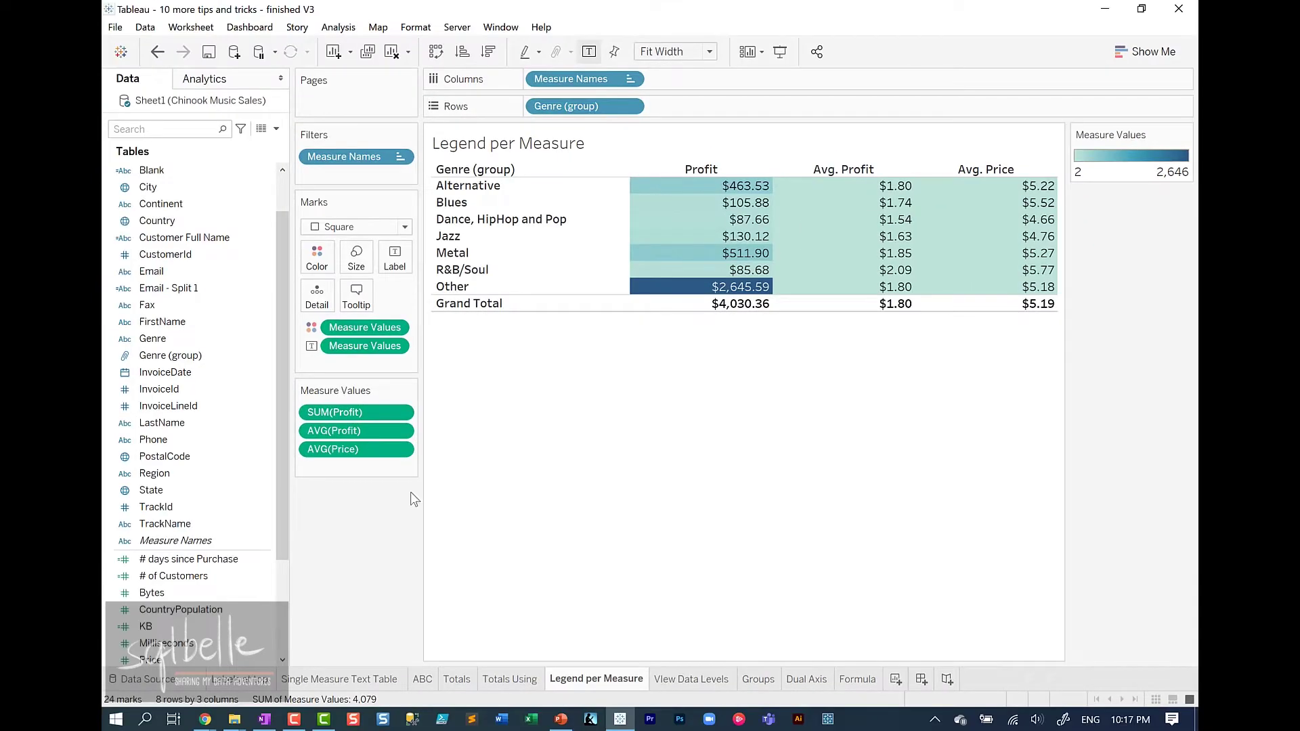
# Switch the colour Measure Values pill to Use Separate Legends
pyautogui.click(396, 327)
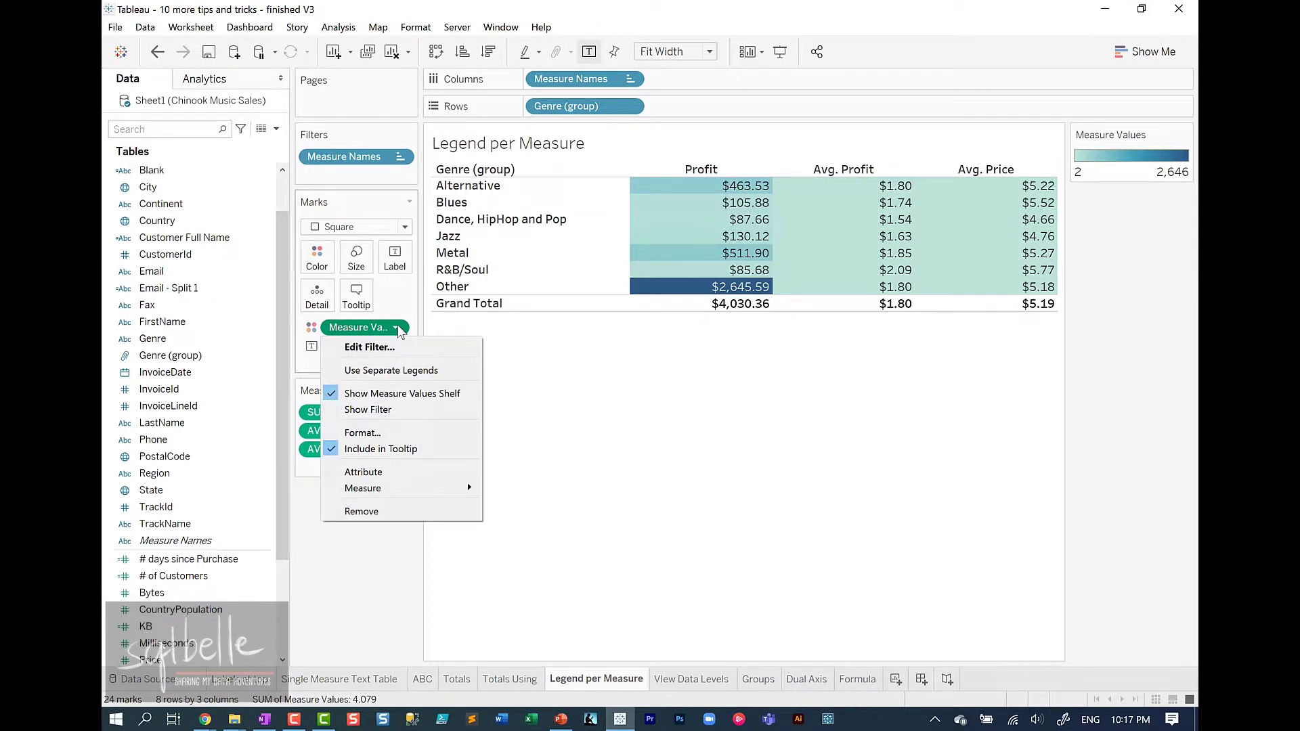
pyautogui.hotkey('ctrl', '1')
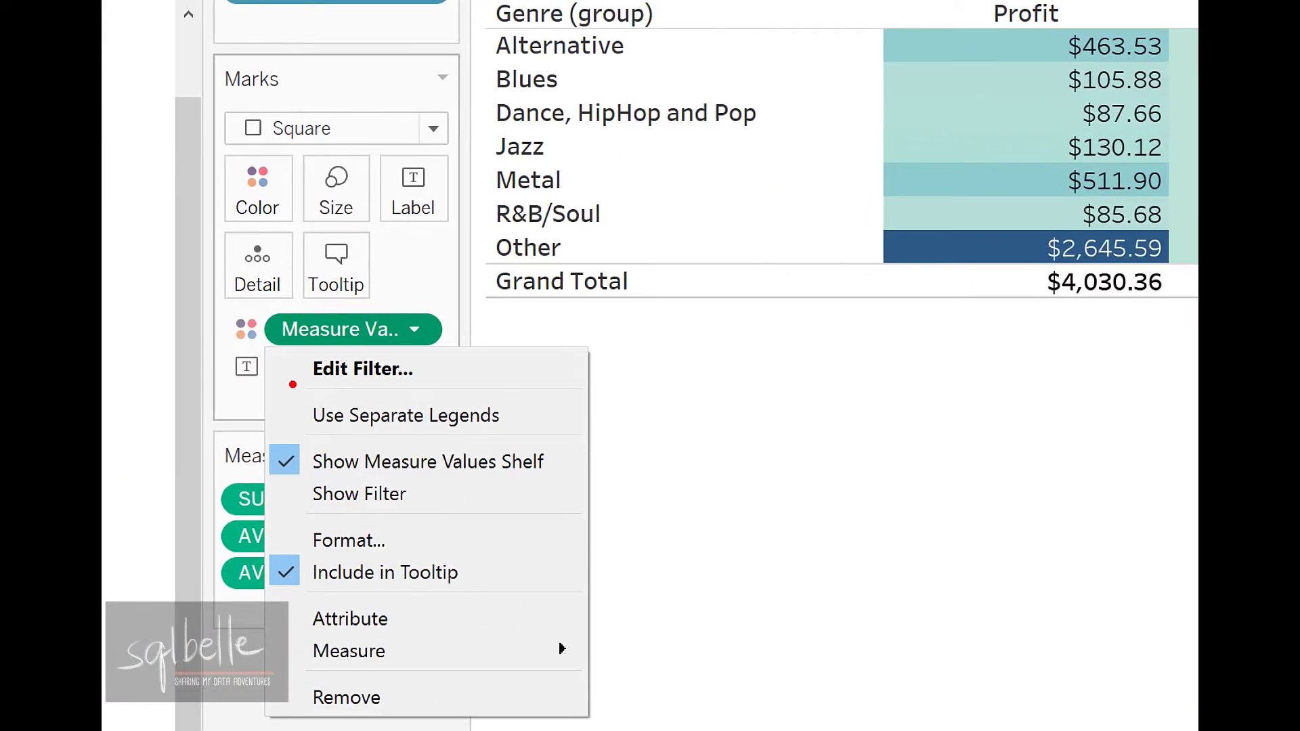
pyautogui.moveTo(293, 384); pyautogui.dragTo(544, 444)
pyautogui.press('Escape')
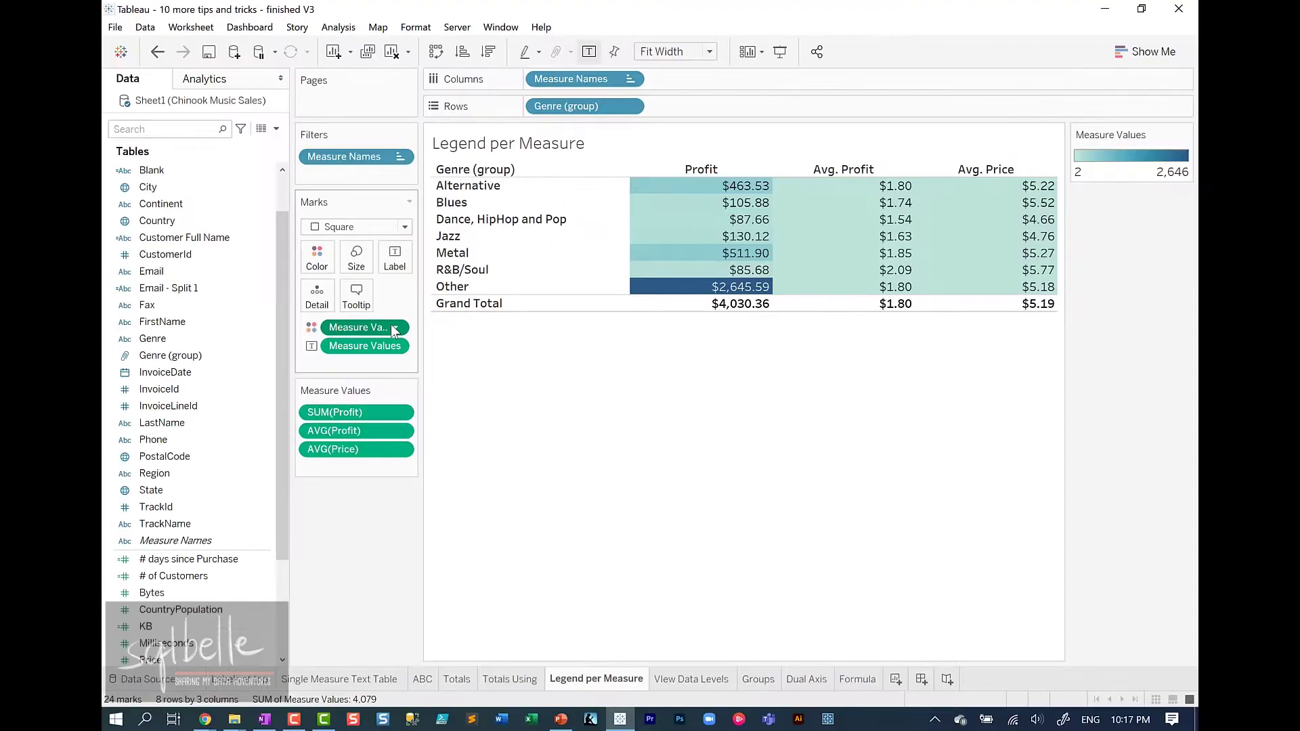
pyautogui.click(396, 332)
pyautogui.click(403, 370)
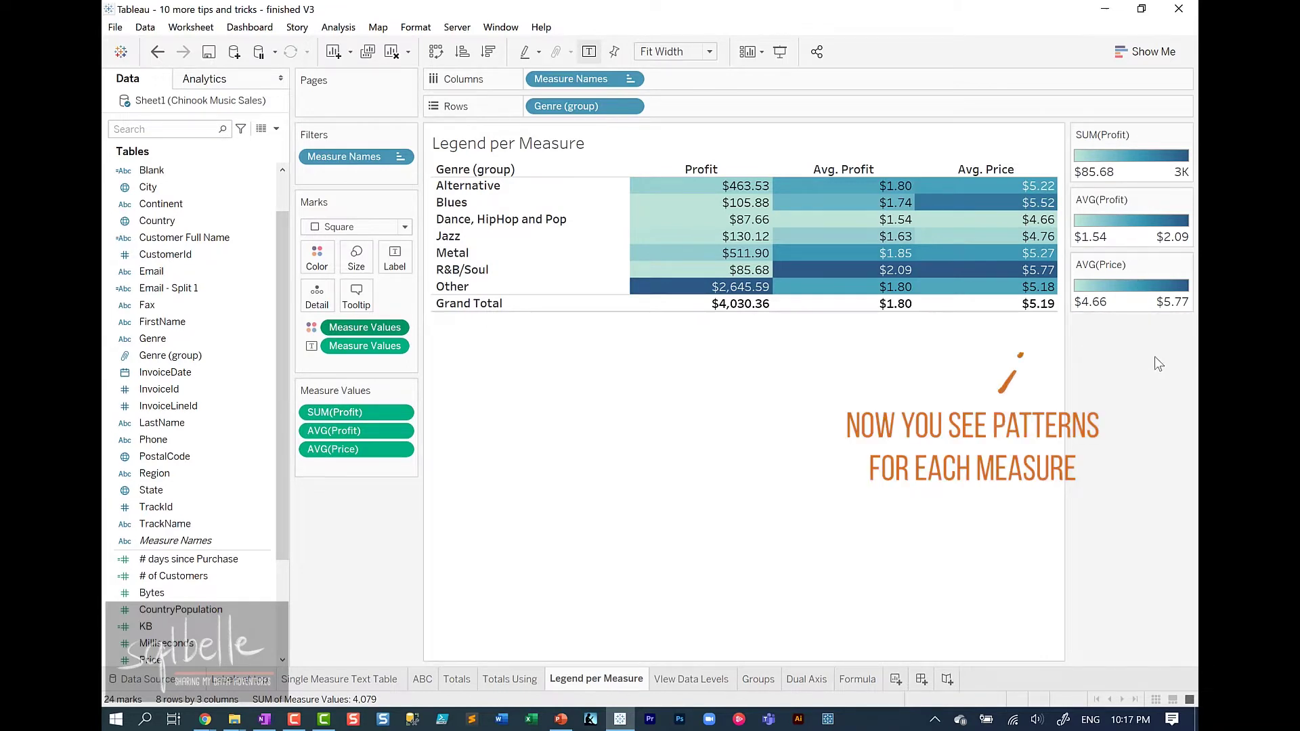
# Give the Avg. Profit legend the Orange palette and Avg. Price the Gray palette
pyautogui.doubleClick(1106, 225)
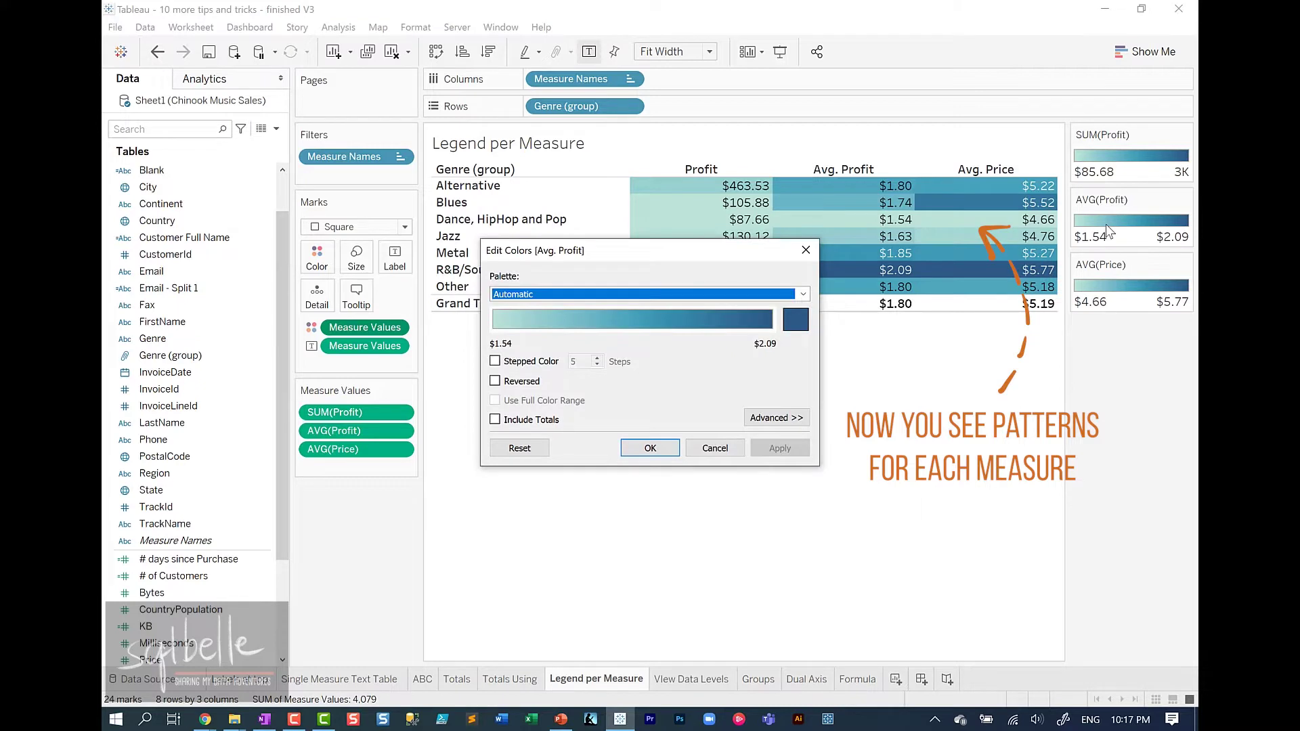
pyautogui.click(754, 294)
pyautogui.click(650, 331)
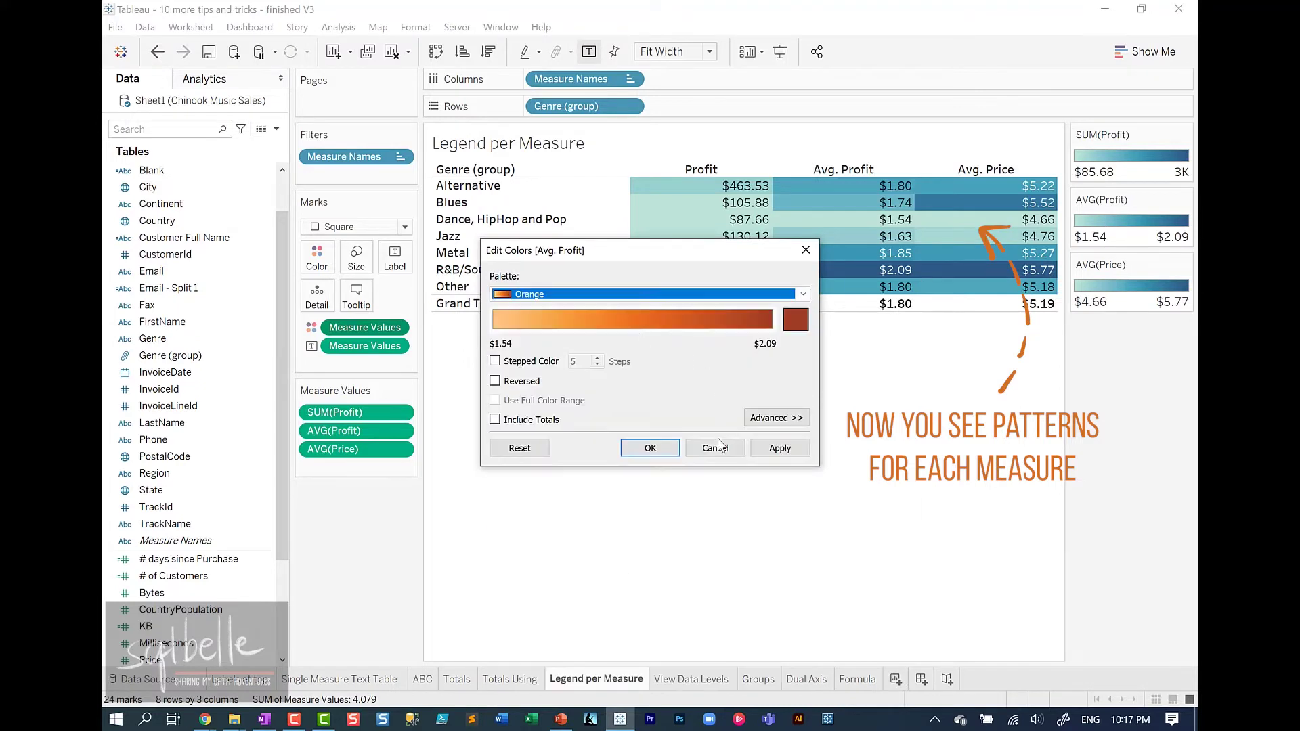
pyautogui.click(650, 448)
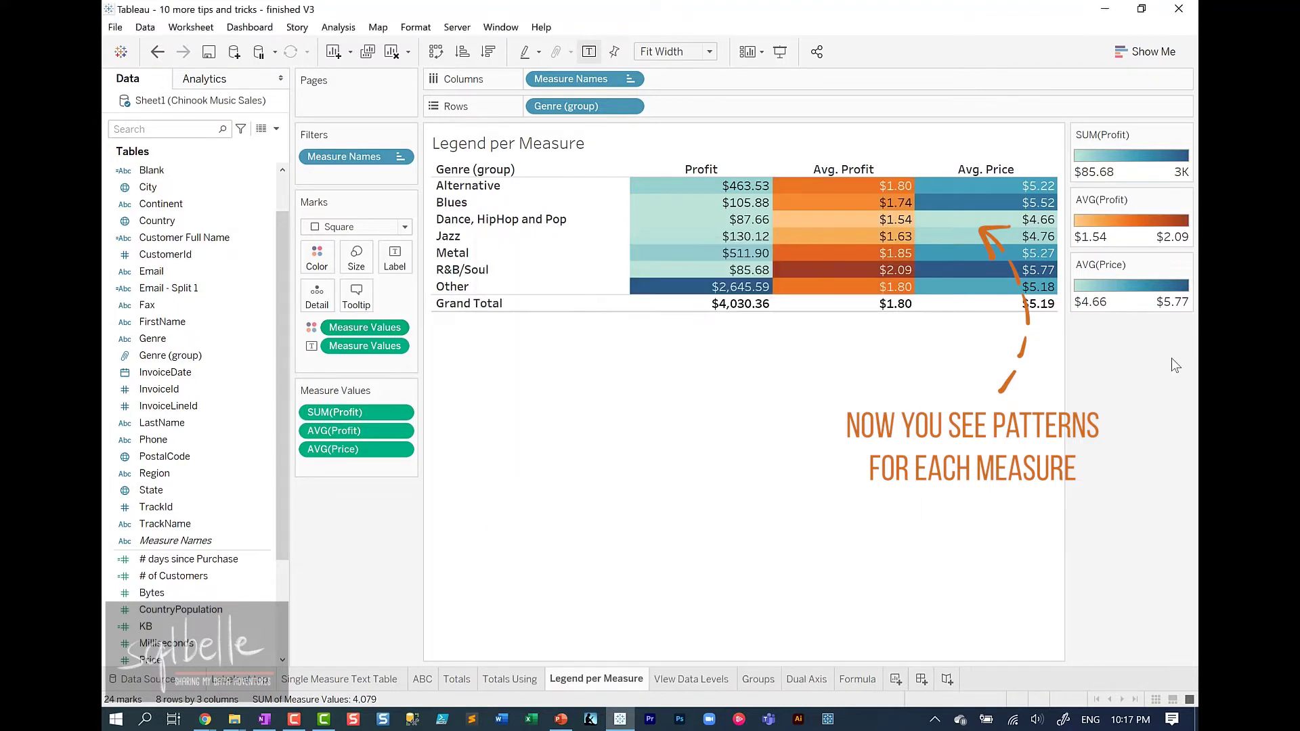
pyautogui.doubleClick(1120, 291)
pyautogui.click(803, 293)
pyautogui.click(598, 402)
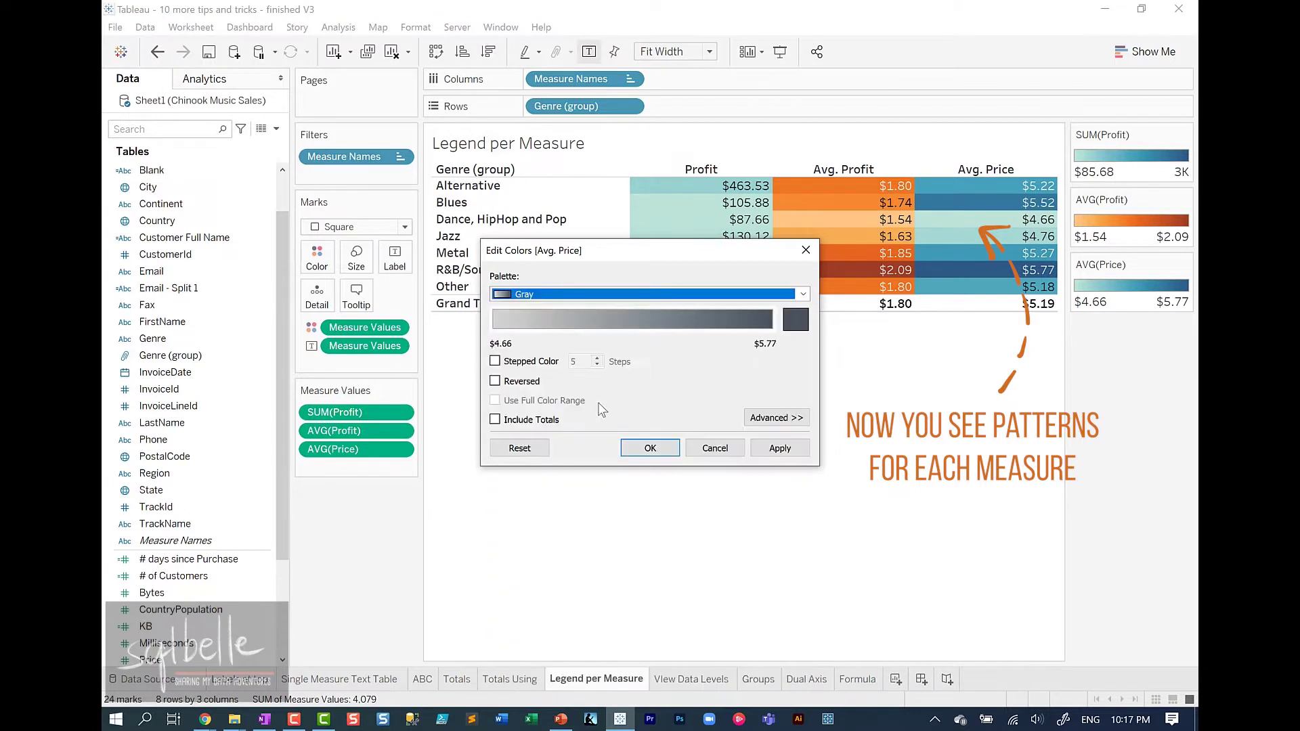
pyautogui.click(780, 449)
pyautogui.press('Return')
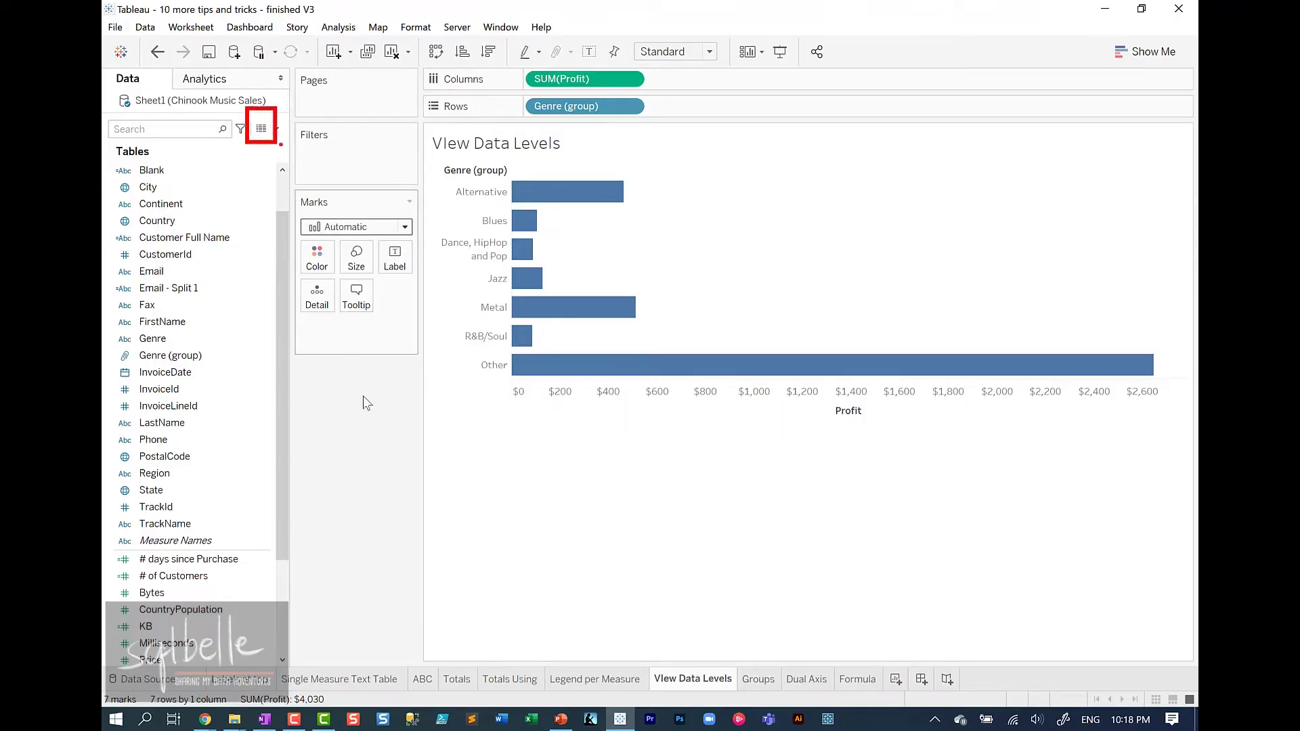
# View the data source's underlying rows from the Data pane
pyautogui.click(262, 130)
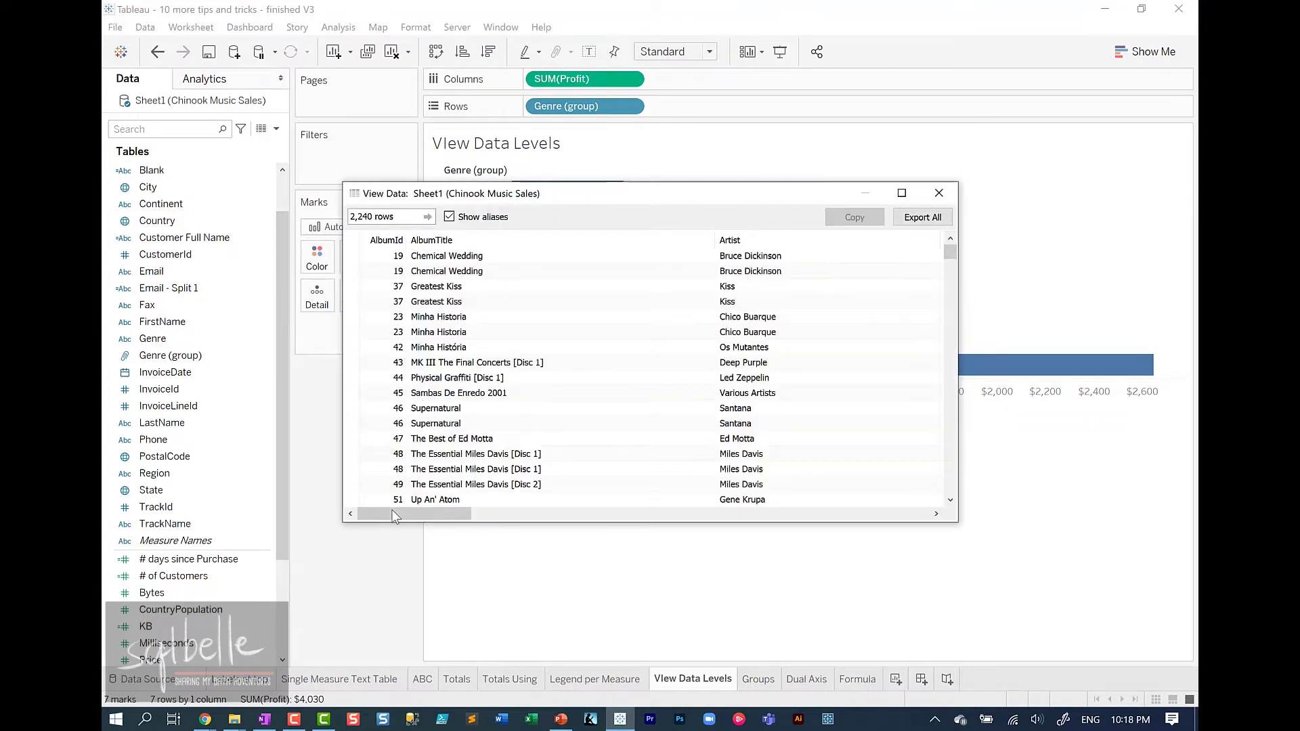
pyautogui.moveTo(397, 513); pyautogui.dragTo(319, 482)
pyautogui.press('Escape')
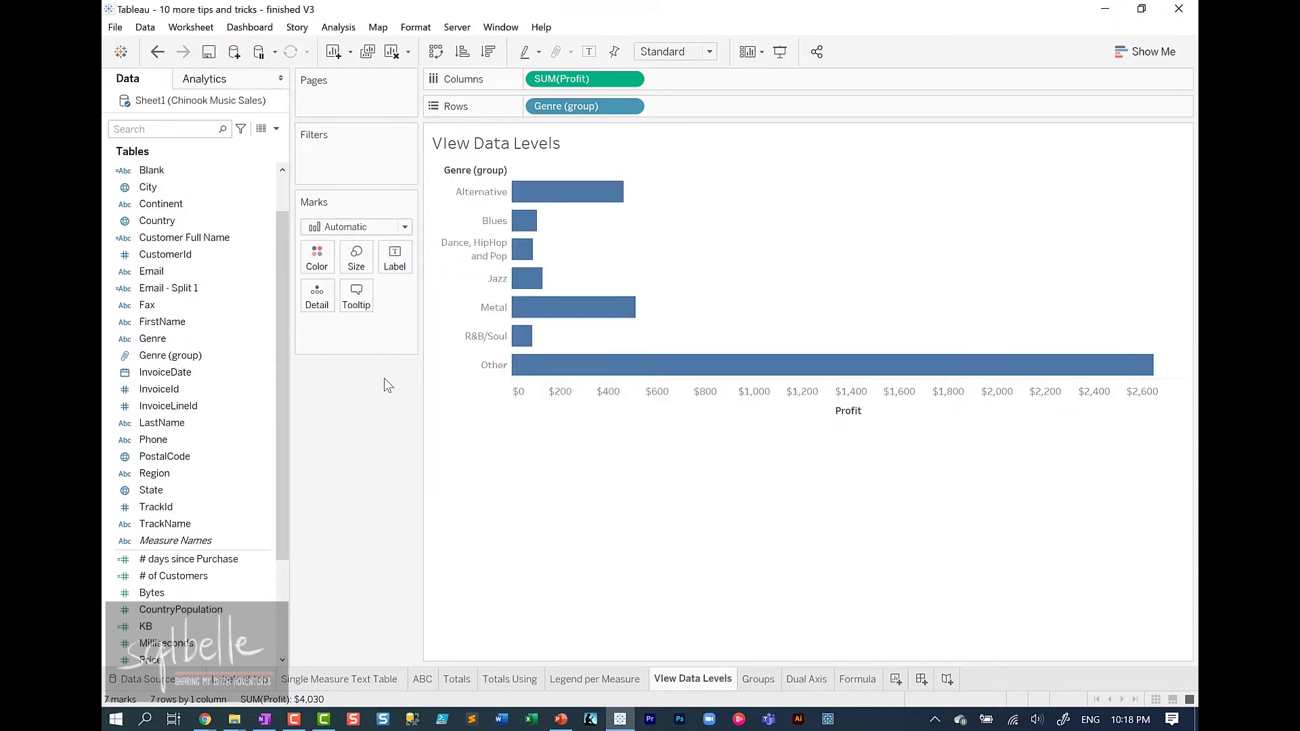
# Review the bar chart's data through Analysis > View Data
pyautogui.click(339, 28)
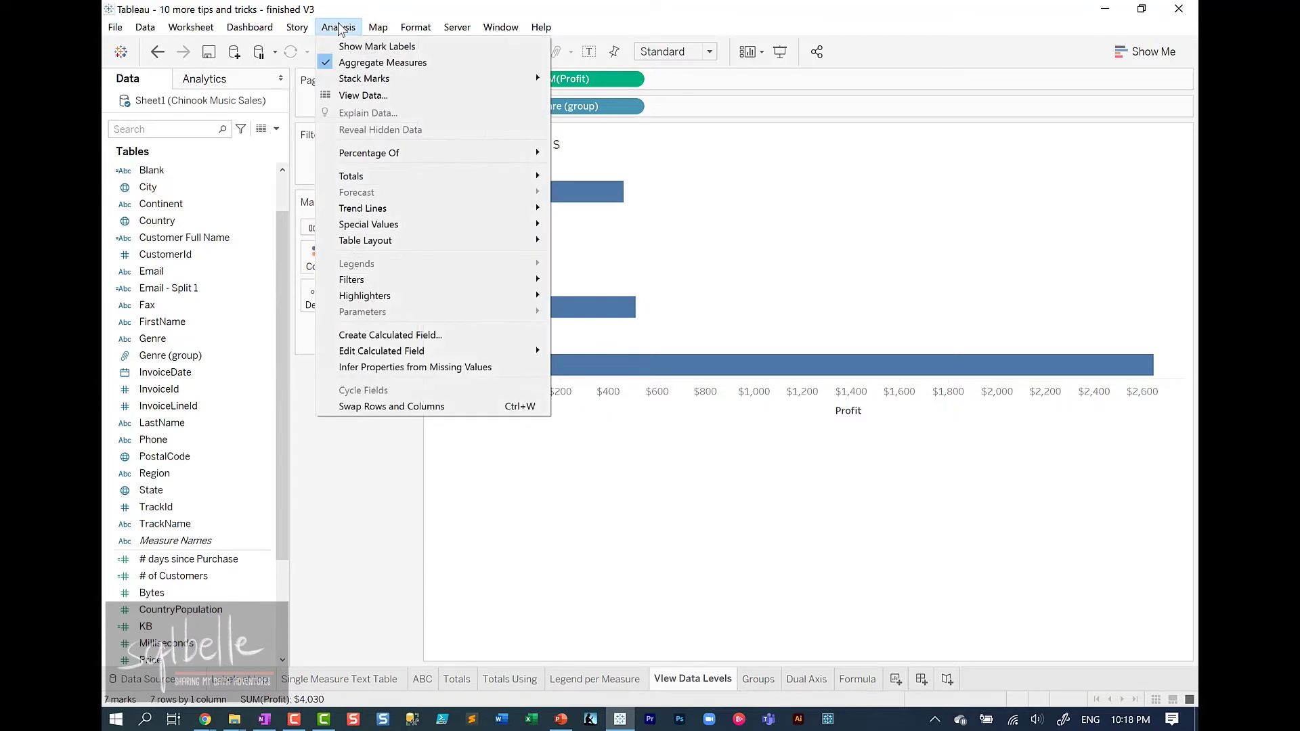
pyautogui.click(367, 96)
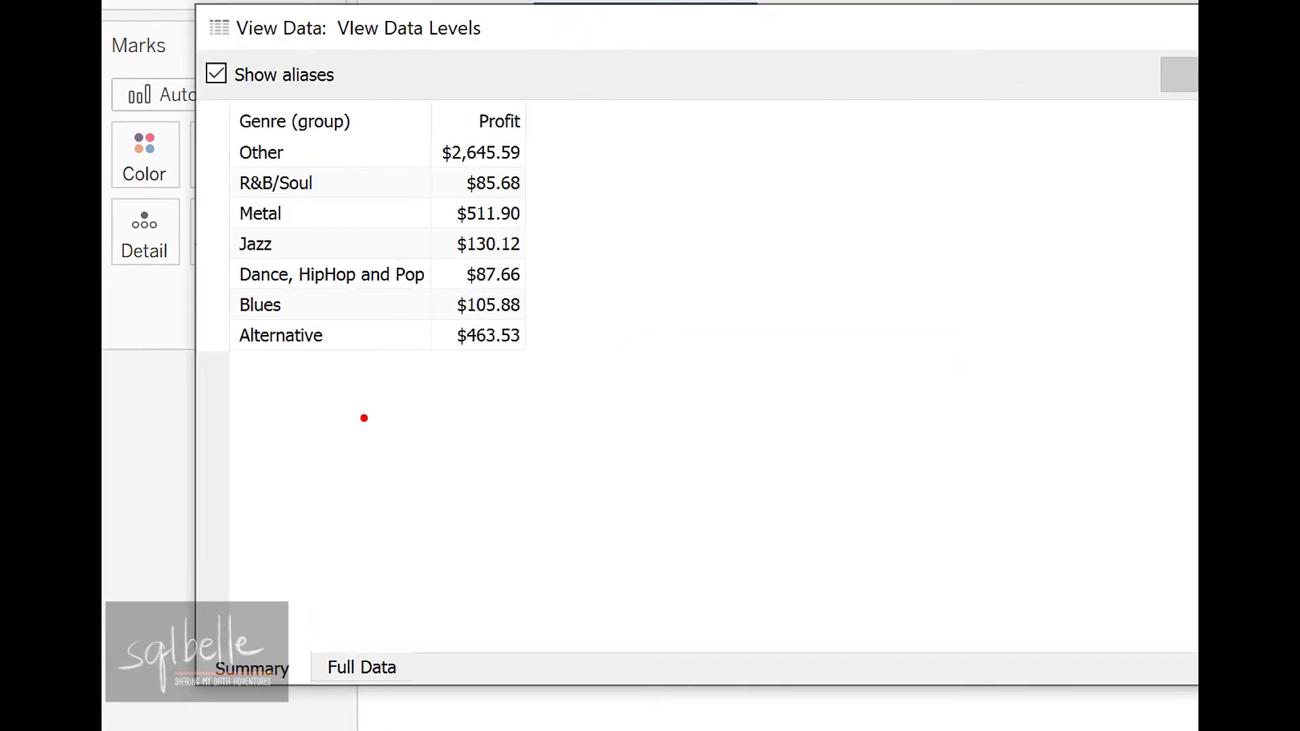
pyautogui.moveTo(425, 392); pyautogui.dragTo(369, 488)
pyautogui.moveTo(248, 608); pyautogui.dragTo(268, 621)
pyautogui.moveTo(372, 556)
pyautogui.mouseDown()
pyautogui.moveTo(369, 642)
pyautogui.moveTo(400, 618)
pyautogui.mouseUp()
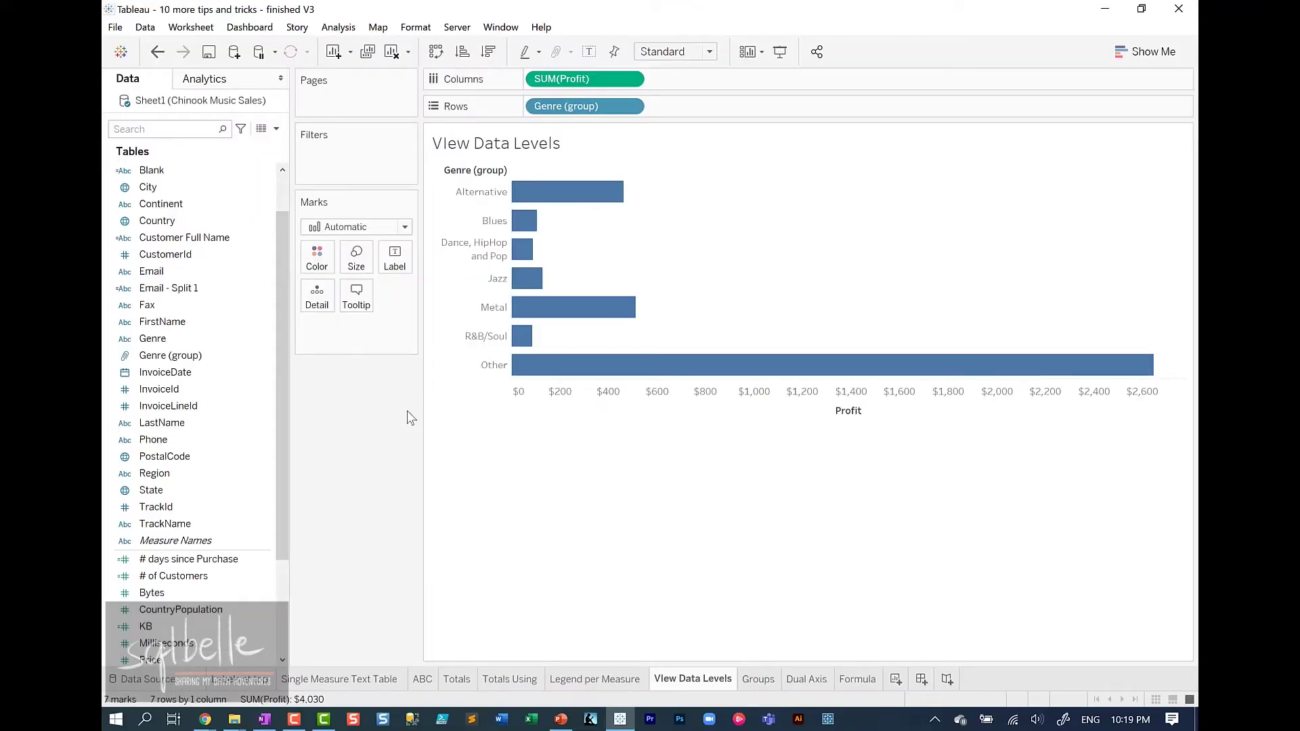
# Review the Metal bar's data from its tooltip, then close it
pyautogui.click(575, 306)
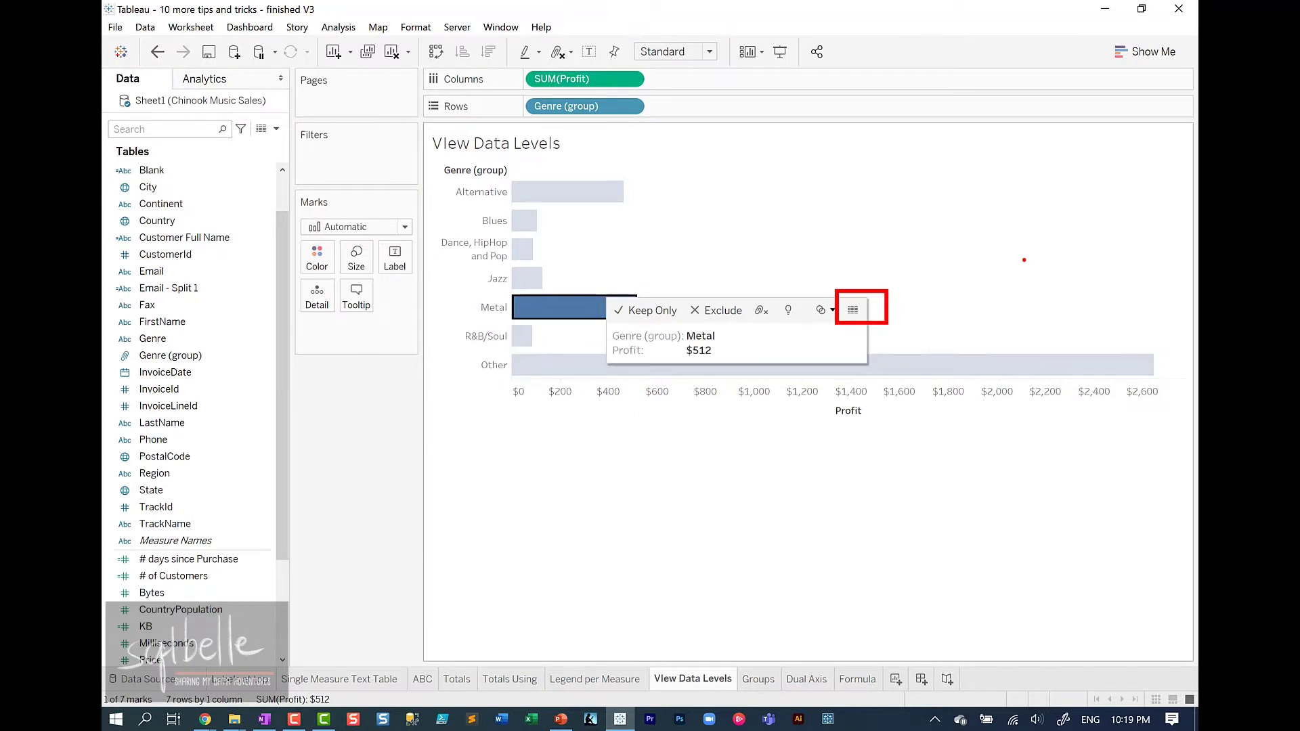
pyautogui.press('Escape')
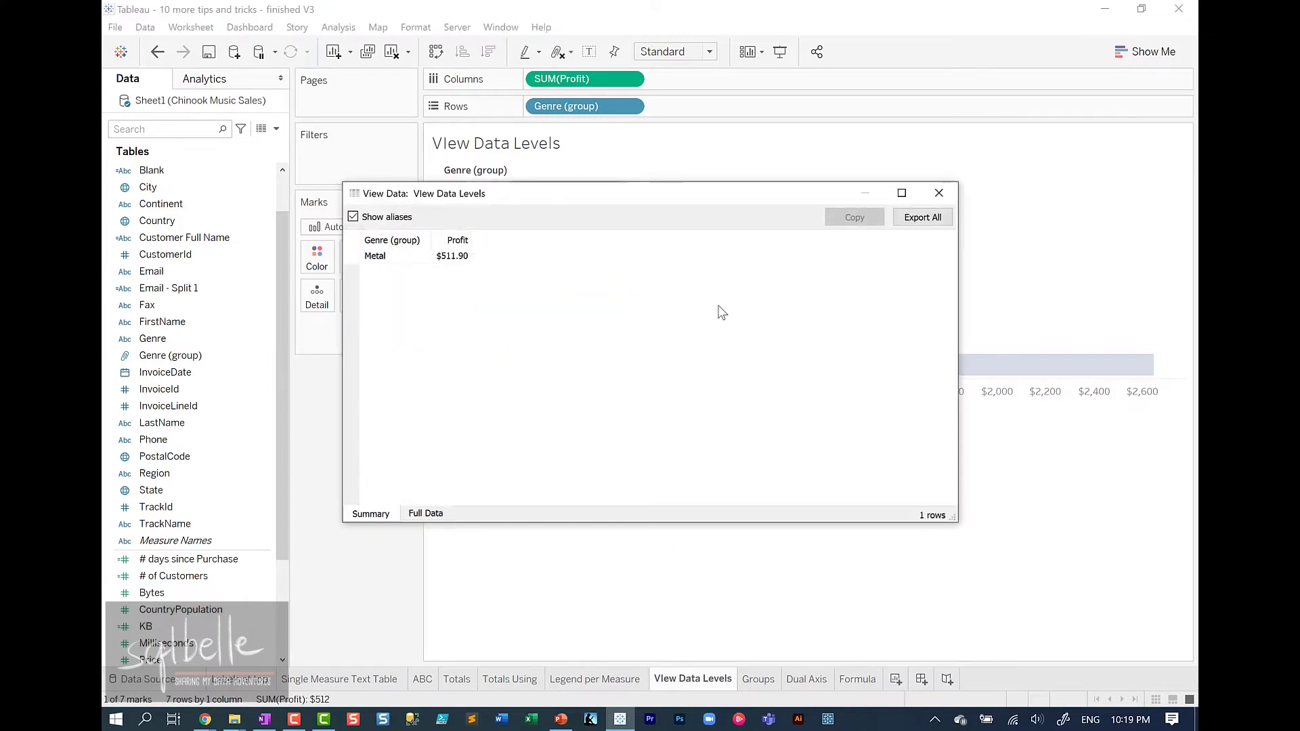
pyautogui.moveTo(413, 425)
pyautogui.mouseDown()
pyautogui.moveTo(385, 498)
pyautogui.moveTo(363, 479)
pyautogui.mouseUp()
pyautogui.moveTo(466, 444)
pyautogui.mouseDown()
pyautogui.moveTo(445, 498)
pyautogui.moveTo(488, 490)
pyautogui.mouseUp()
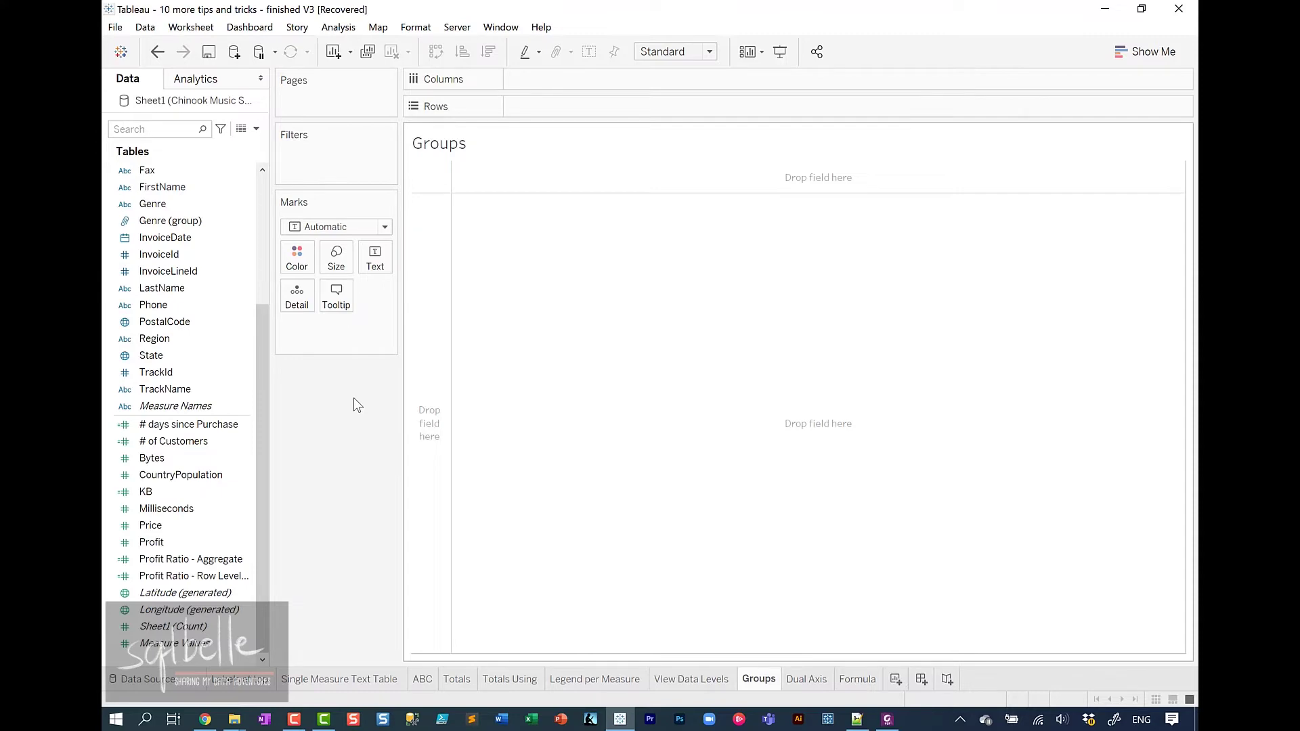
# Place TrackName on Rows and add all 1884 members despite the warning
pyautogui.click(206, 388)
pyautogui.moveTo(207, 378); pyautogui.dragTo(667, 107)
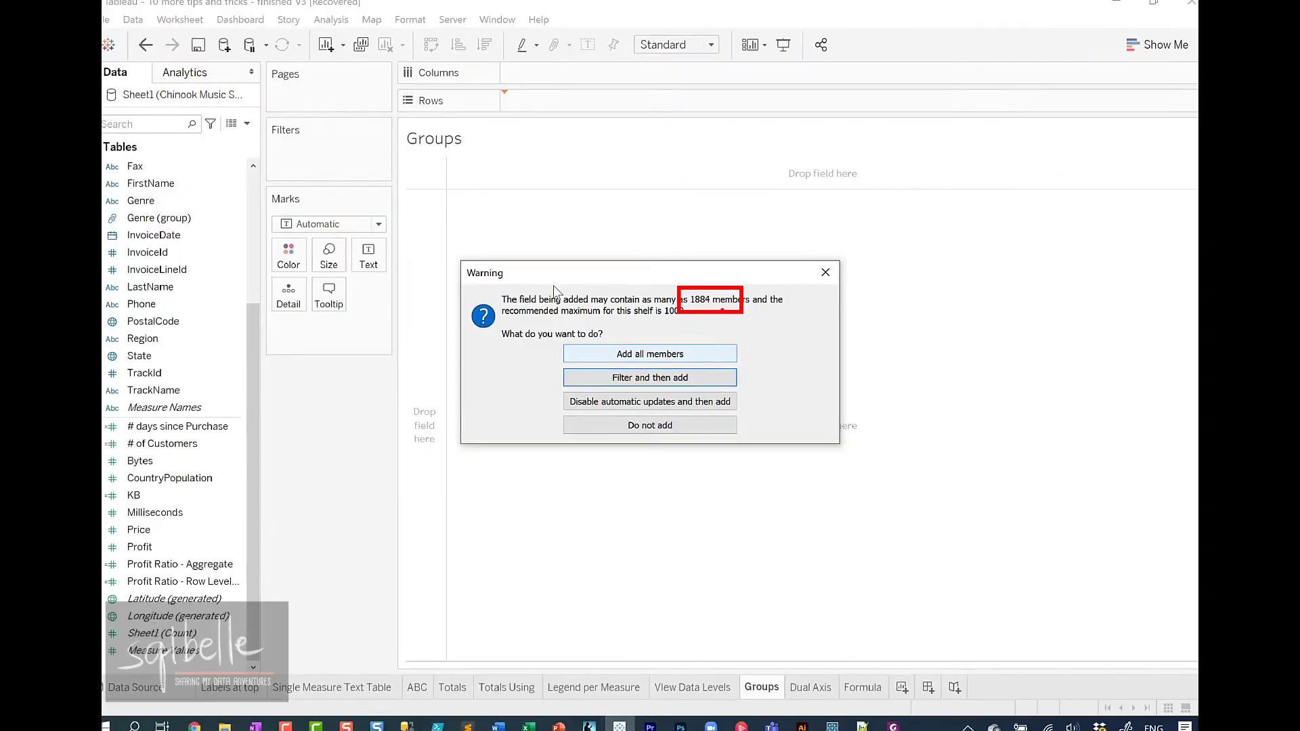
pyautogui.click(521, 380)
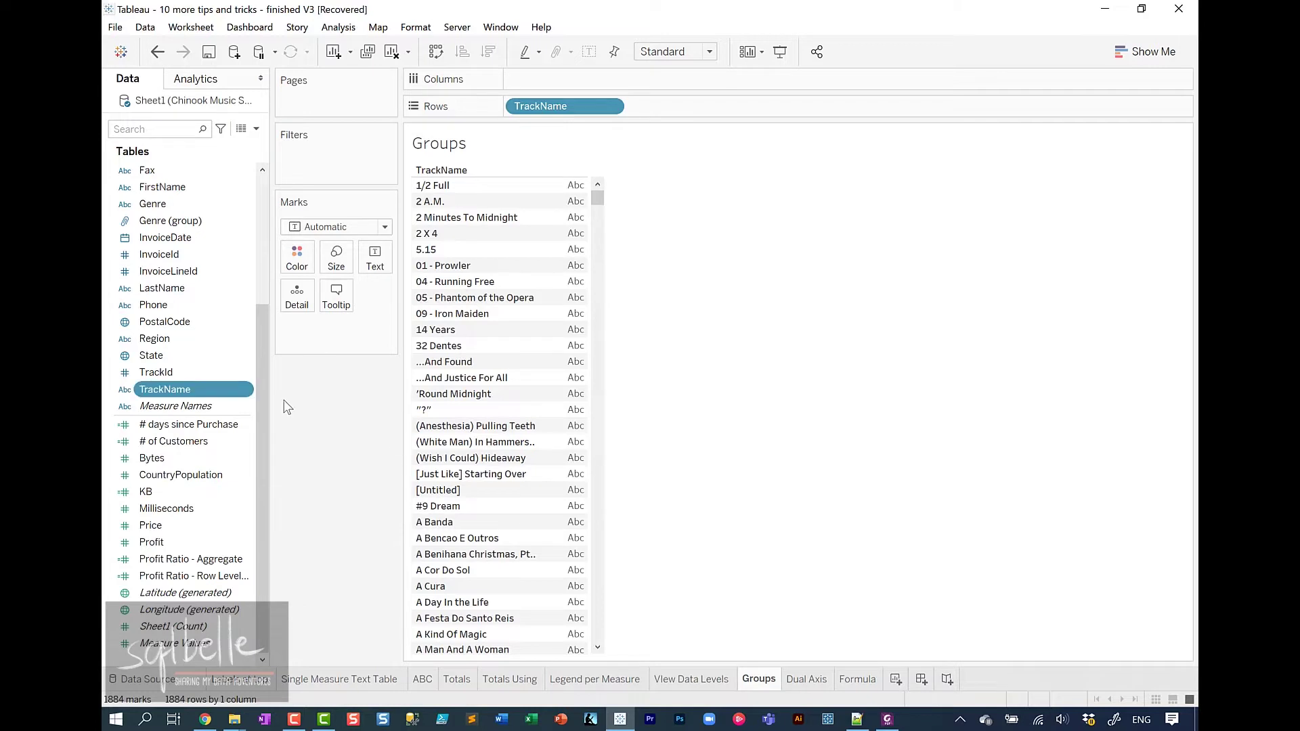
# Start a group on TrackName and set its member search to Contains
pyautogui.rightClick(201, 390)
pyautogui.moveTo(260, 508)
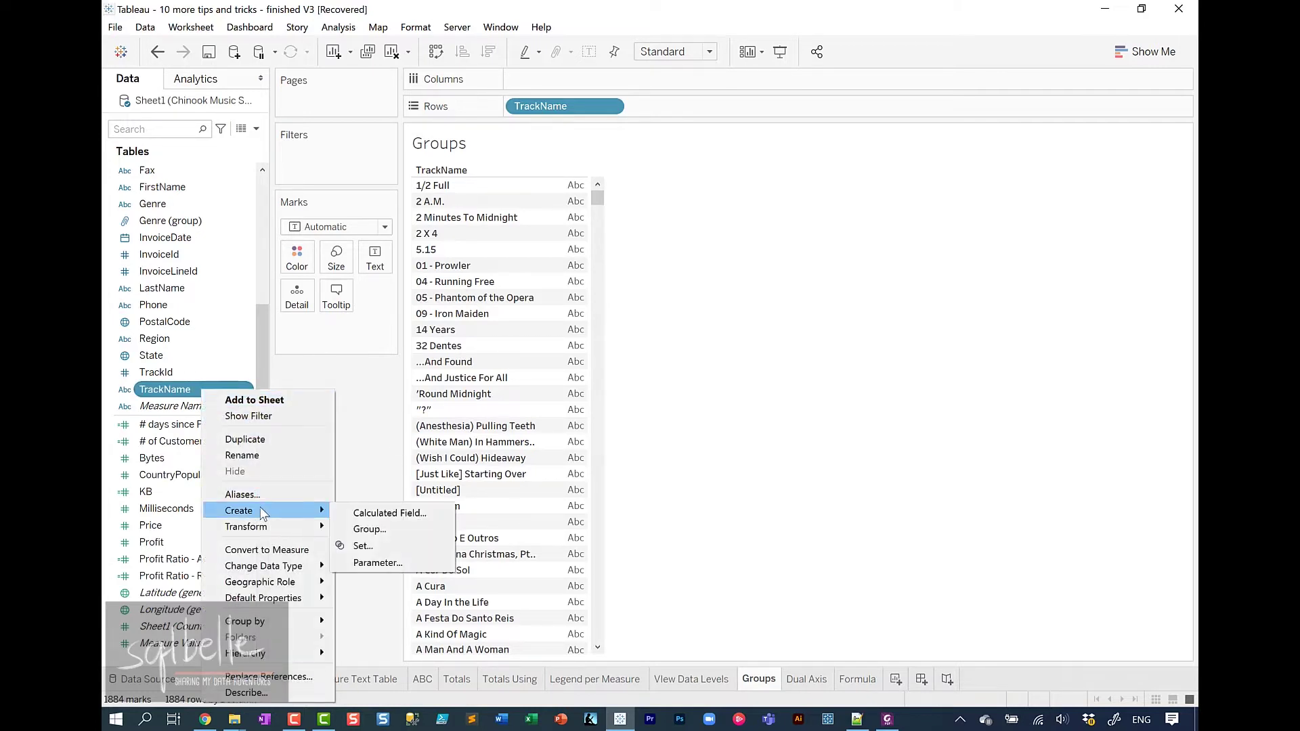
pyautogui.click(369, 530)
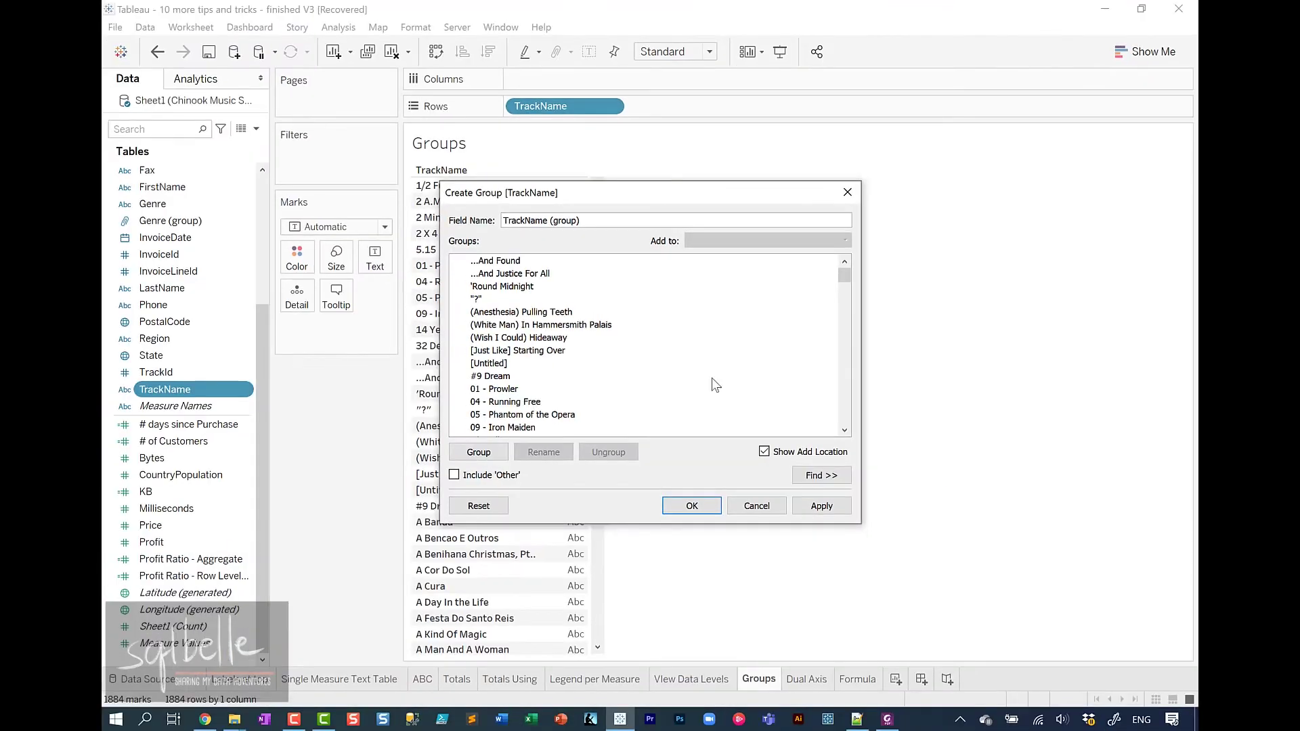
pyautogui.click(1002, 607)
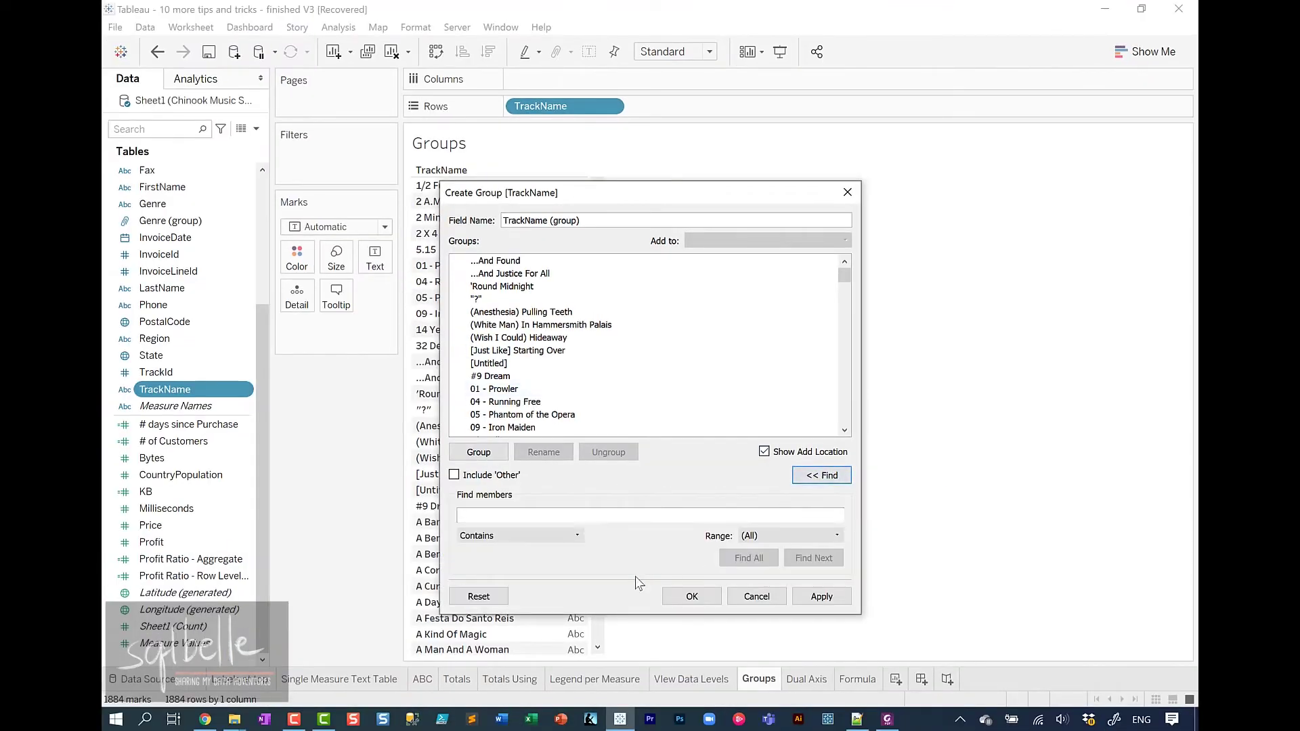
pyautogui.click(542, 535)
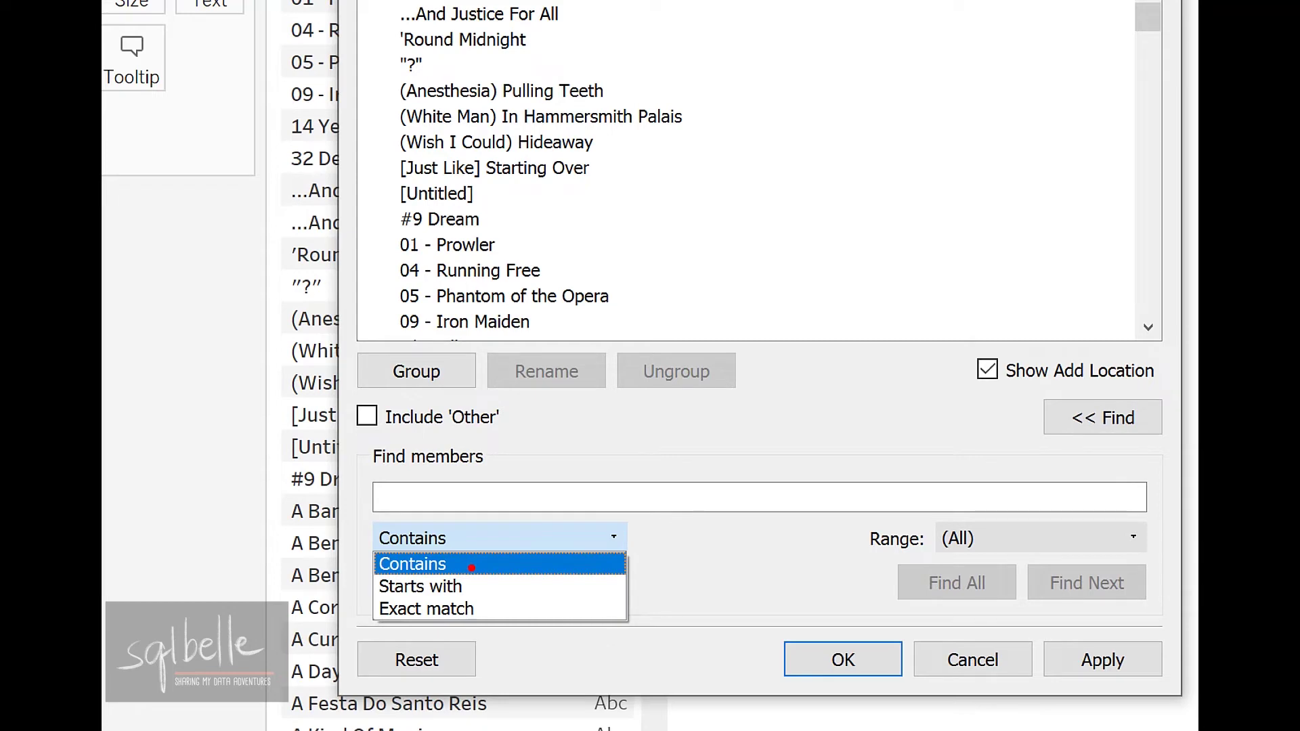
pyautogui.moveTo(472, 568)
pyautogui.mouseDown()
pyautogui.moveTo(498, 560)
pyautogui.moveTo(494, 617)
pyautogui.moveTo(518, 605)
pyautogui.mouseUp()
pyautogui.click(517, 602)
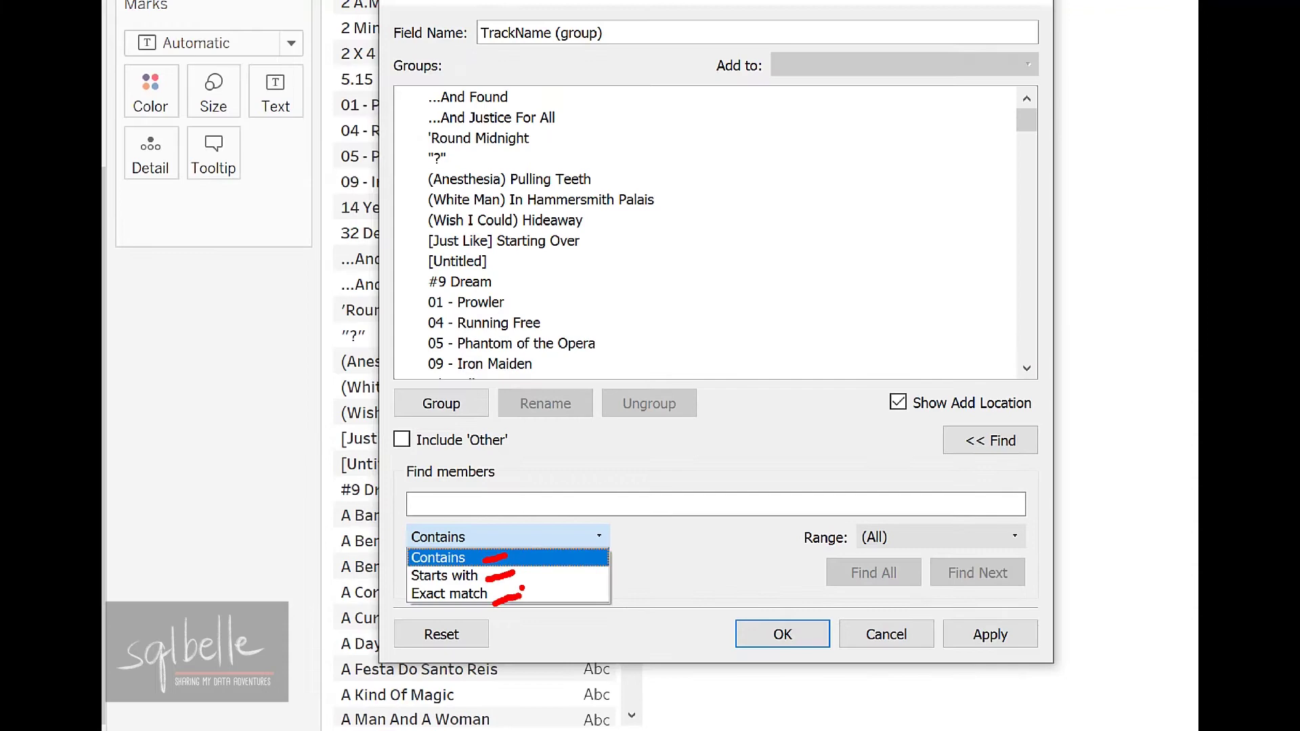
# Find all track names containing 'night' and group them into one member
pyautogui.click(543, 507)
pyautogui.write('nig')
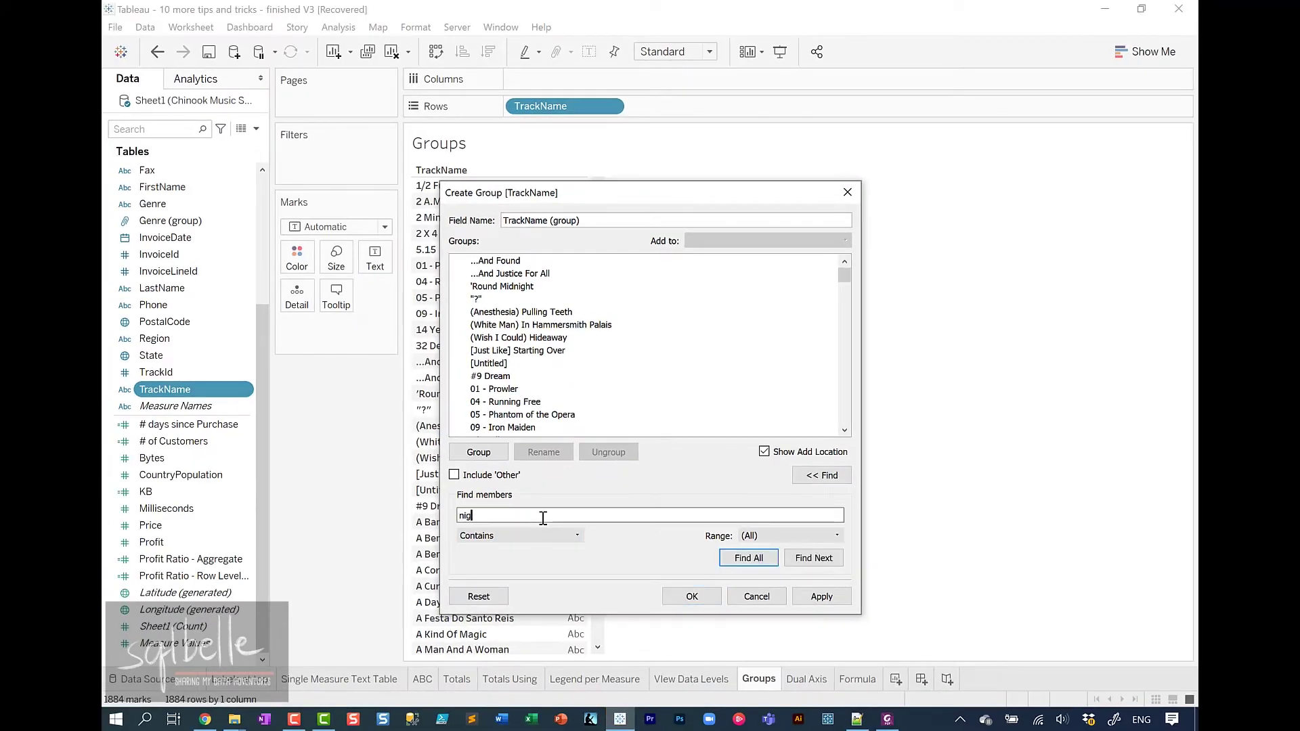
pyautogui.write('ht')
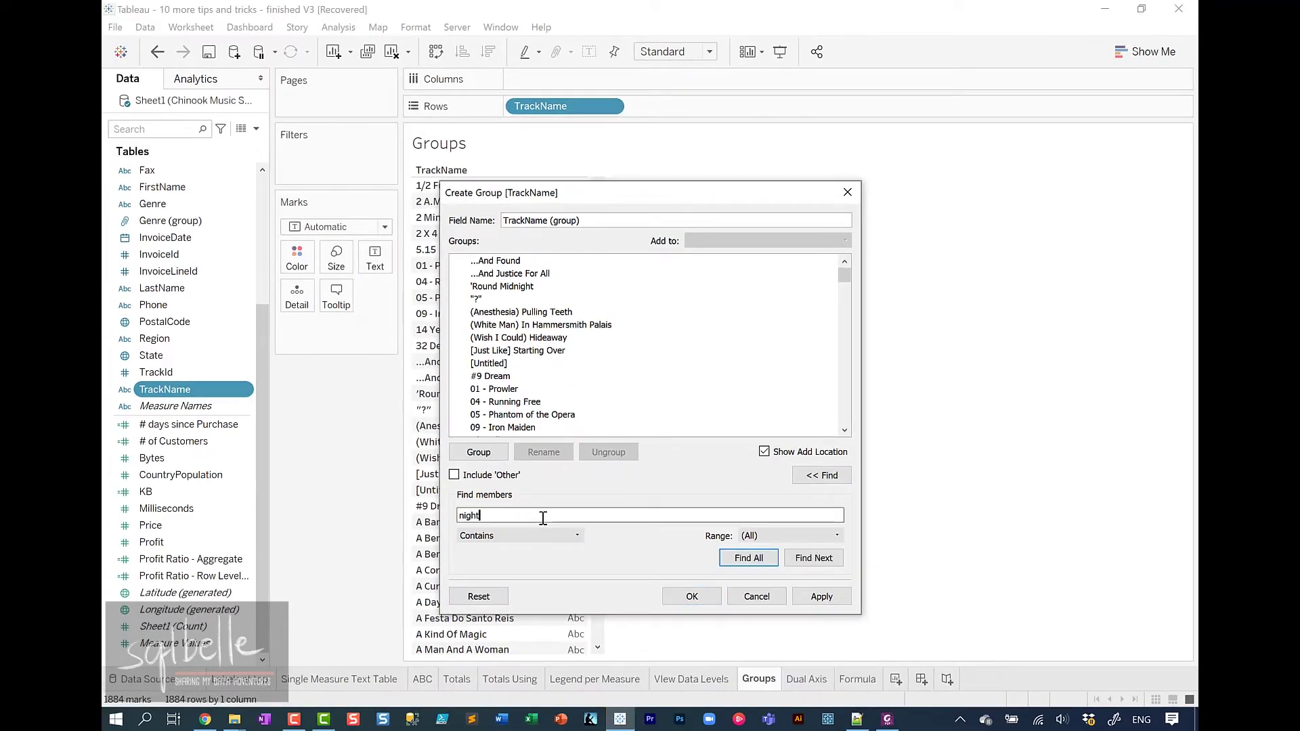
pyautogui.click(755, 567)
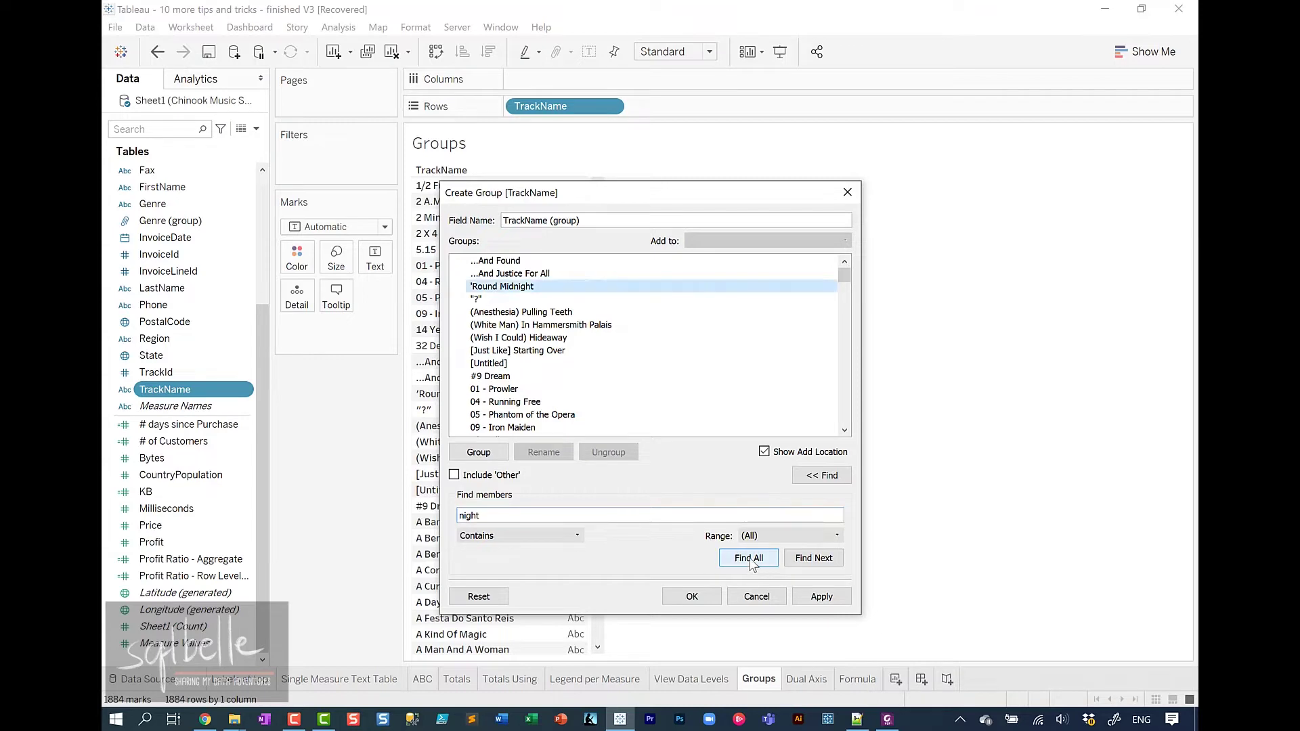
pyautogui.click(478, 452)
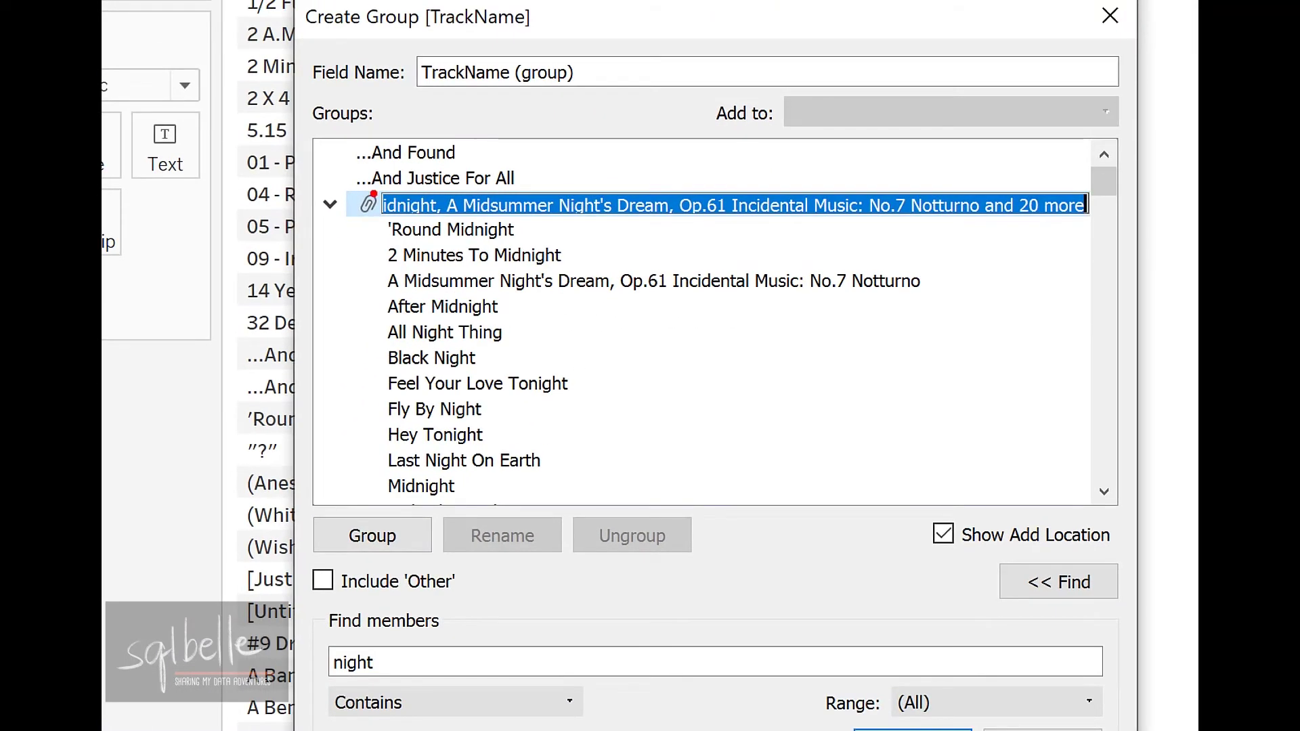
pyautogui.moveTo(477, 242)
pyautogui.mouseDown()
pyautogui.moveTo(531, 234)
pyautogui.moveTo(523, 266)
pyautogui.moveTo(565, 257)
pyautogui.mouseUp()
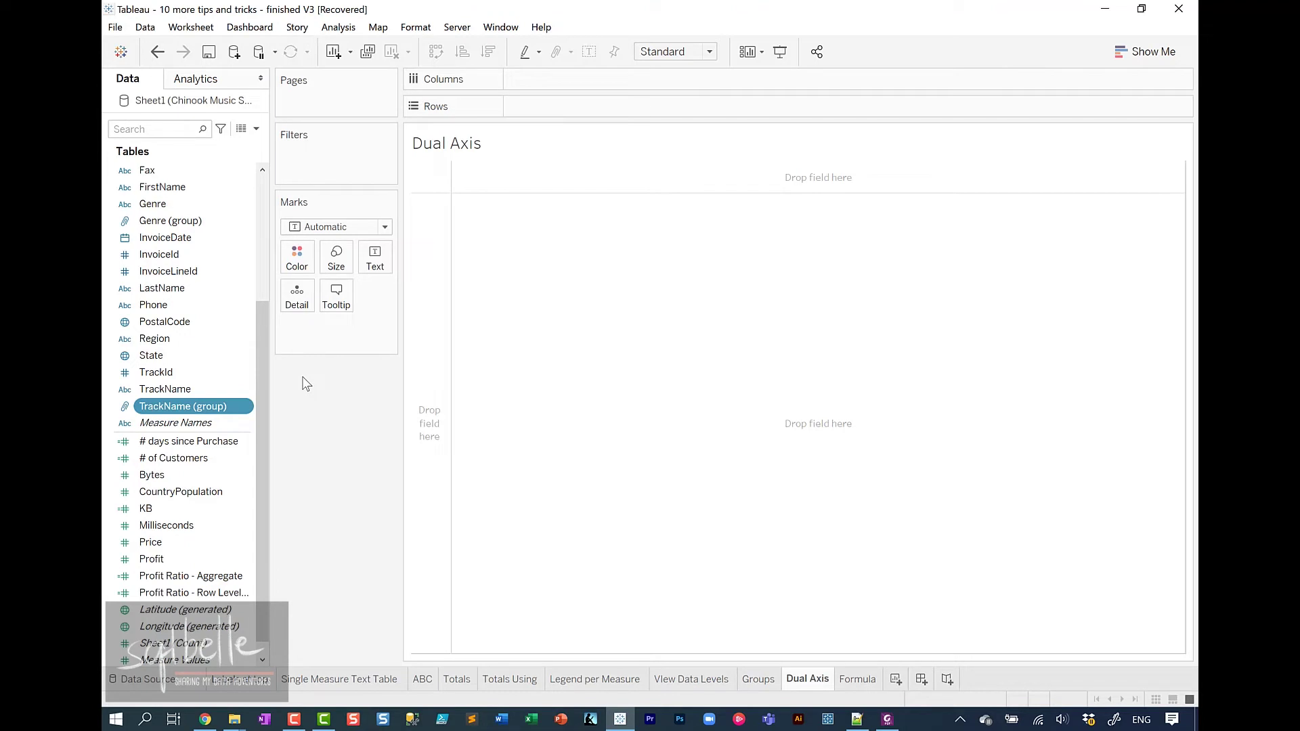
# Plot SUM(Profit) as a line against continuous MONTH(InvoiceDate)
pyautogui.click(163, 254)
pyautogui.moveTo(165, 238); pyautogui.dragTo(606, 80)
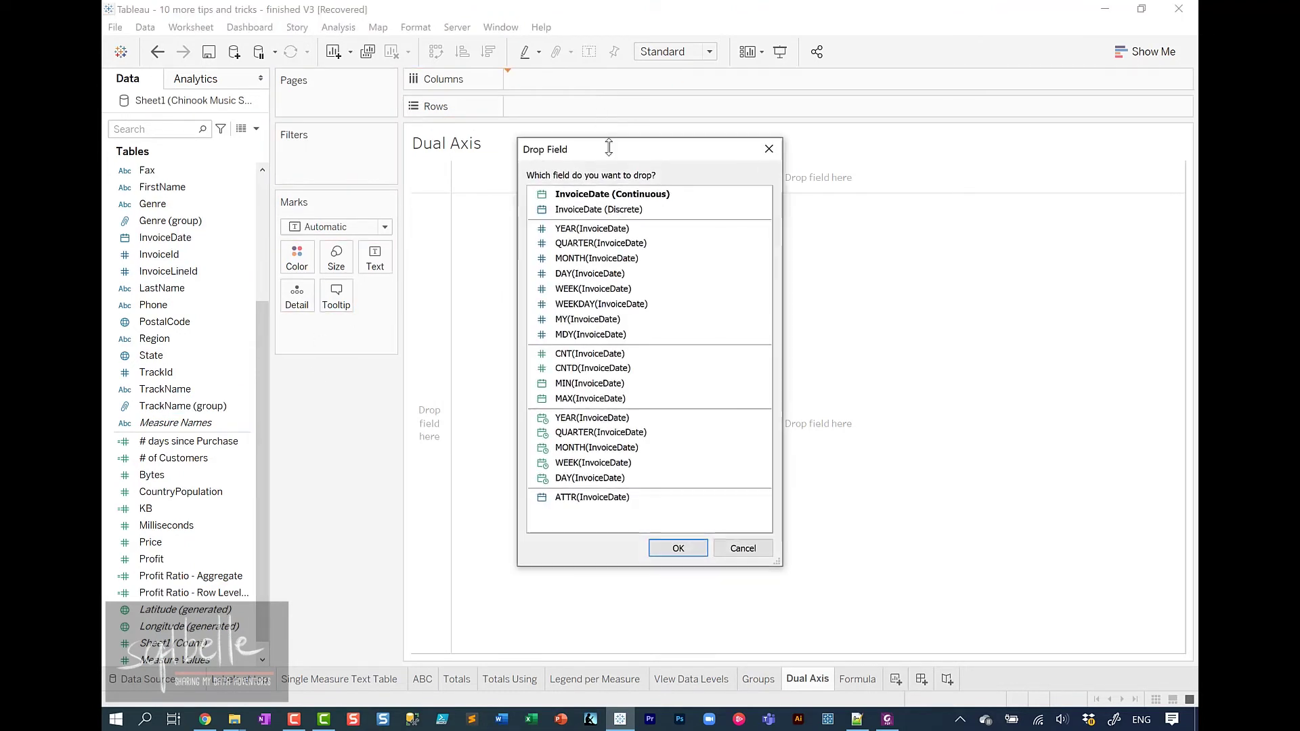
pyautogui.click(595, 448)
pyautogui.click(678, 548)
pyautogui.moveTo(152, 559); pyautogui.dragTo(556, 107)
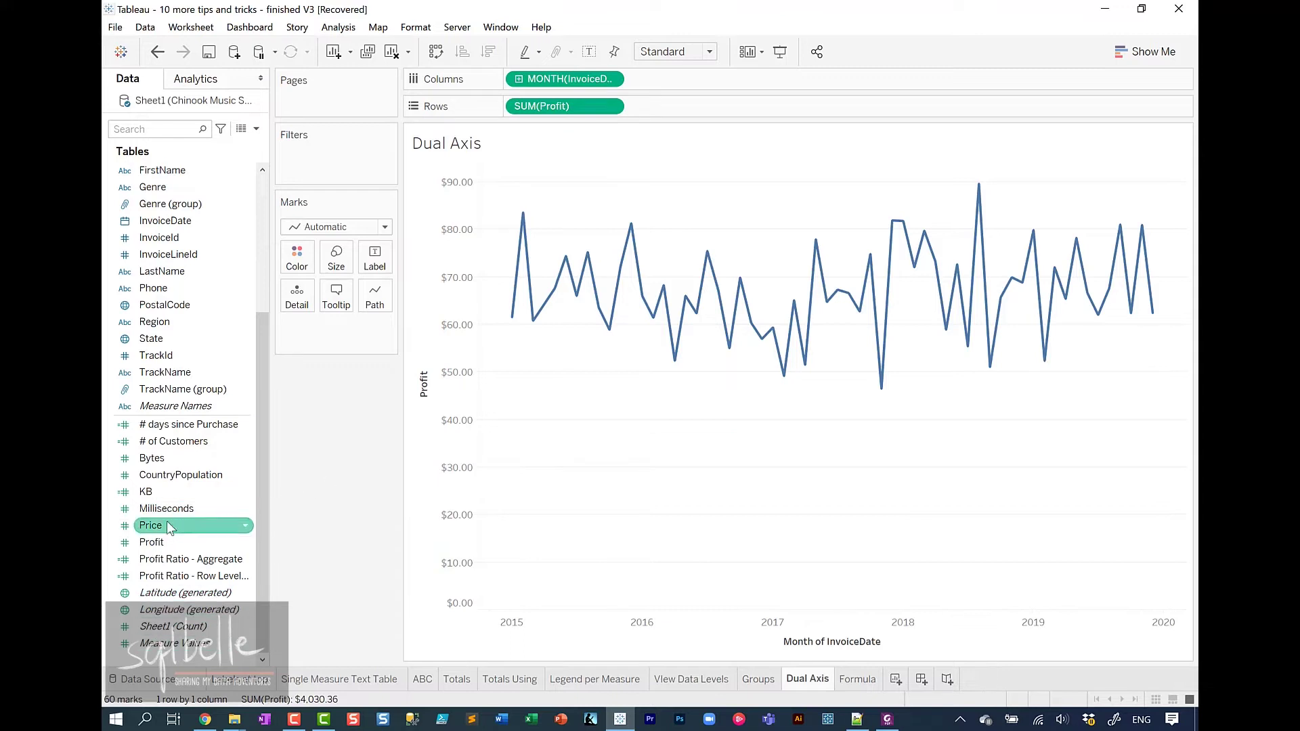
# Drop Price on the right edge as a dual axis over Profit, then drag Price back off
pyautogui.moveTo(168, 524); pyautogui.dragTo(1168, 385)
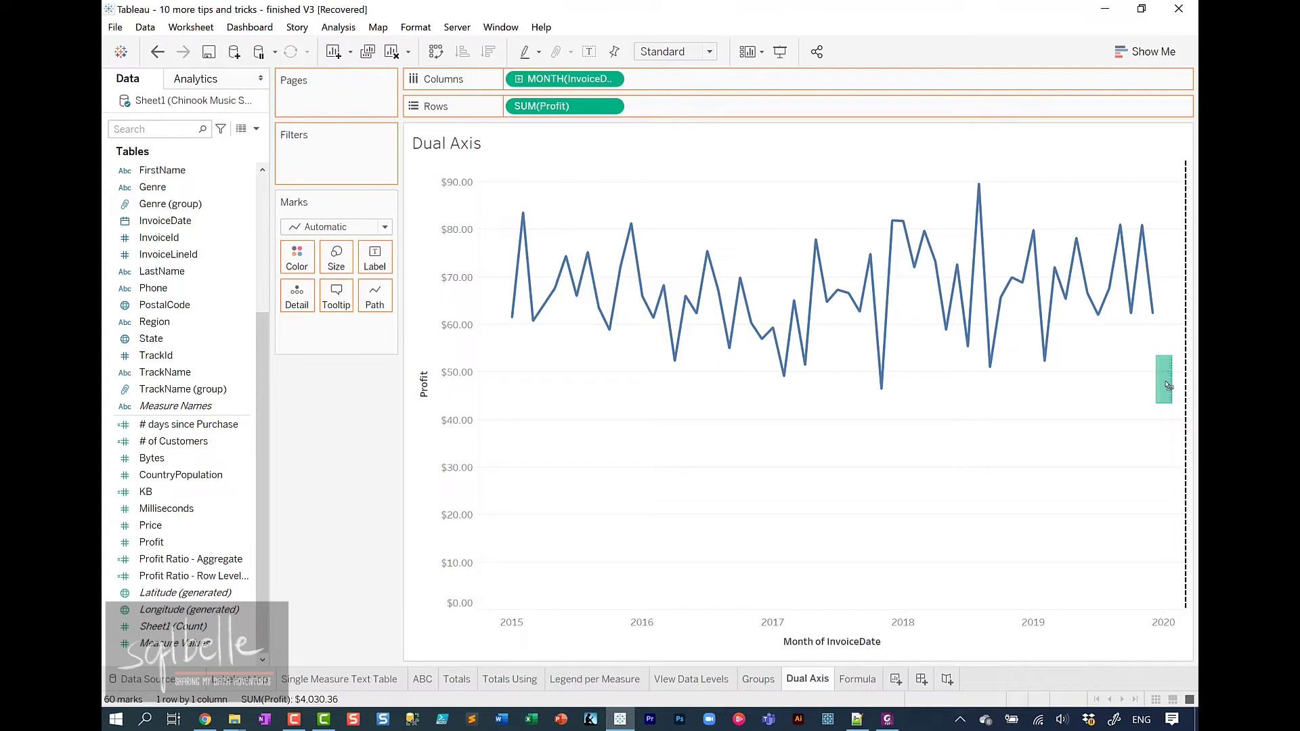
pyautogui.moveTo(1167, 384); pyautogui.dragTo(1168, 393)
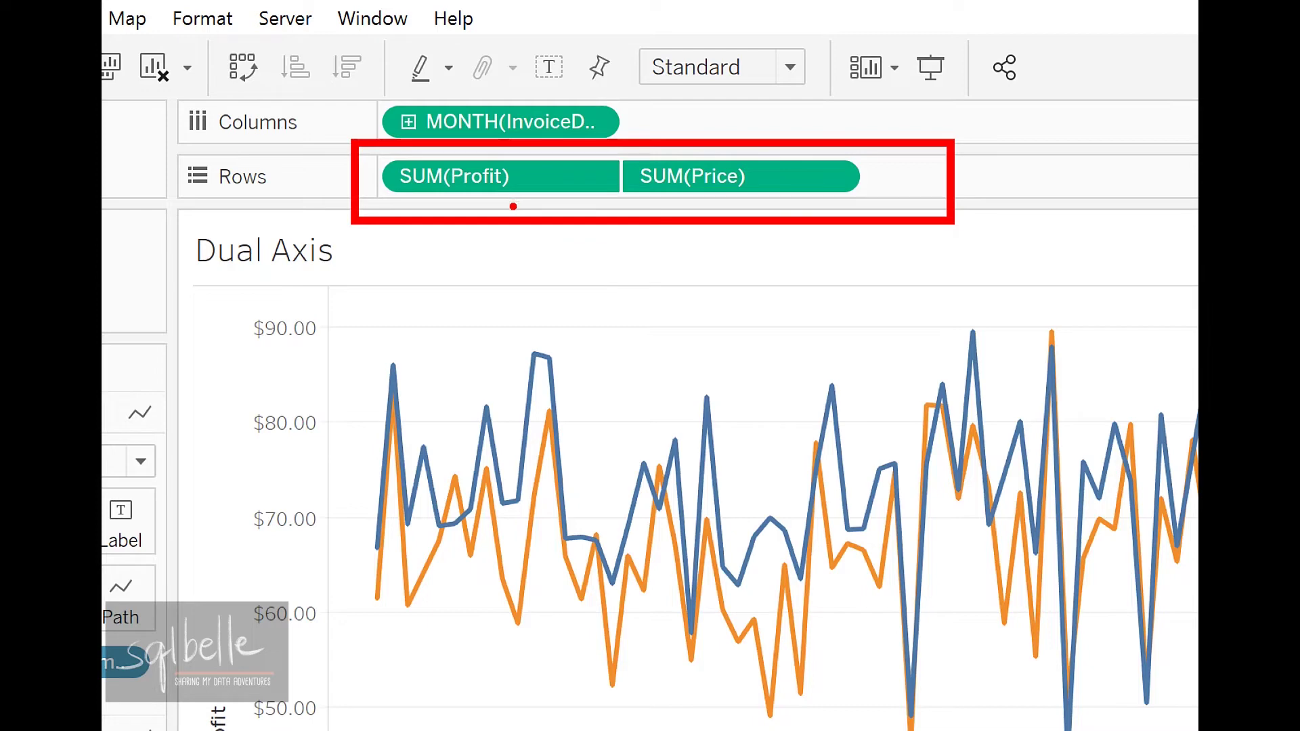
pyautogui.moveTo(478, 204); pyautogui.dragTo(784, 204)
pyautogui.moveTo(626, 154); pyautogui.dragTo(626, 209)
pyautogui.press('Escape')
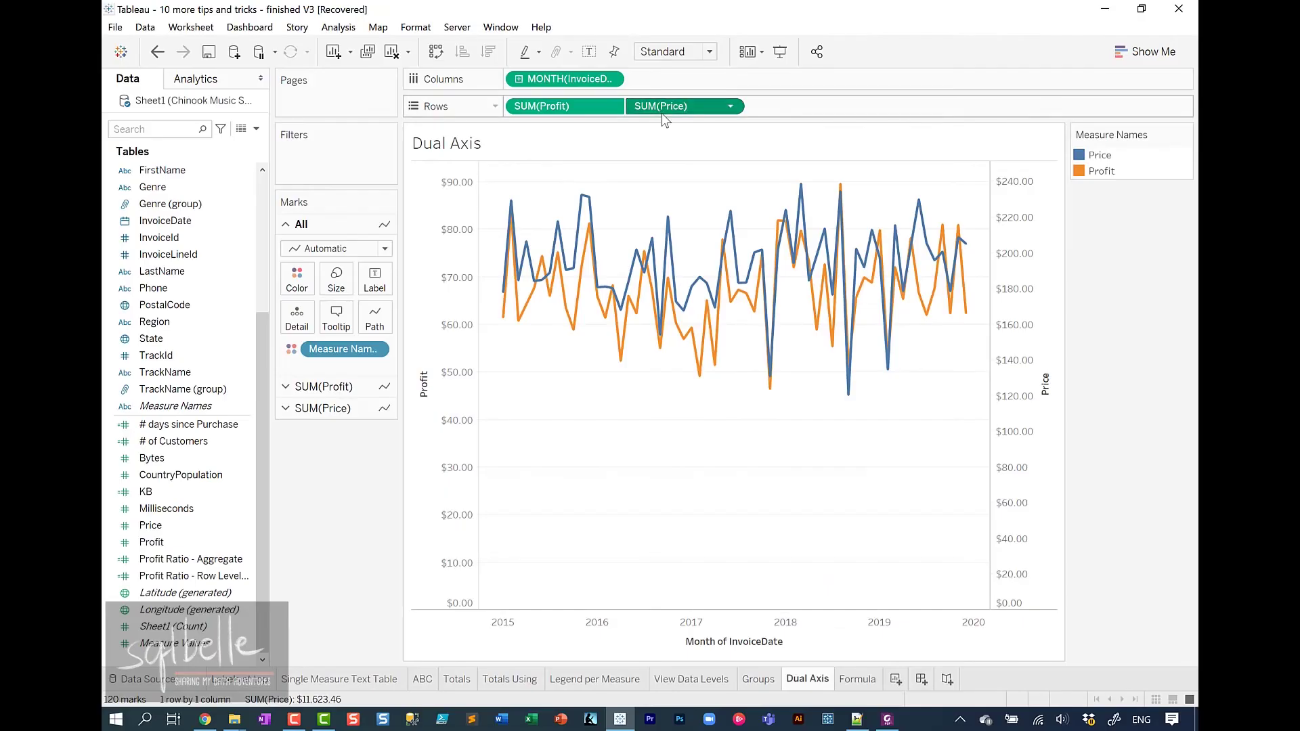
pyautogui.moveTo(661, 113); pyautogui.dragTo(220, 534)
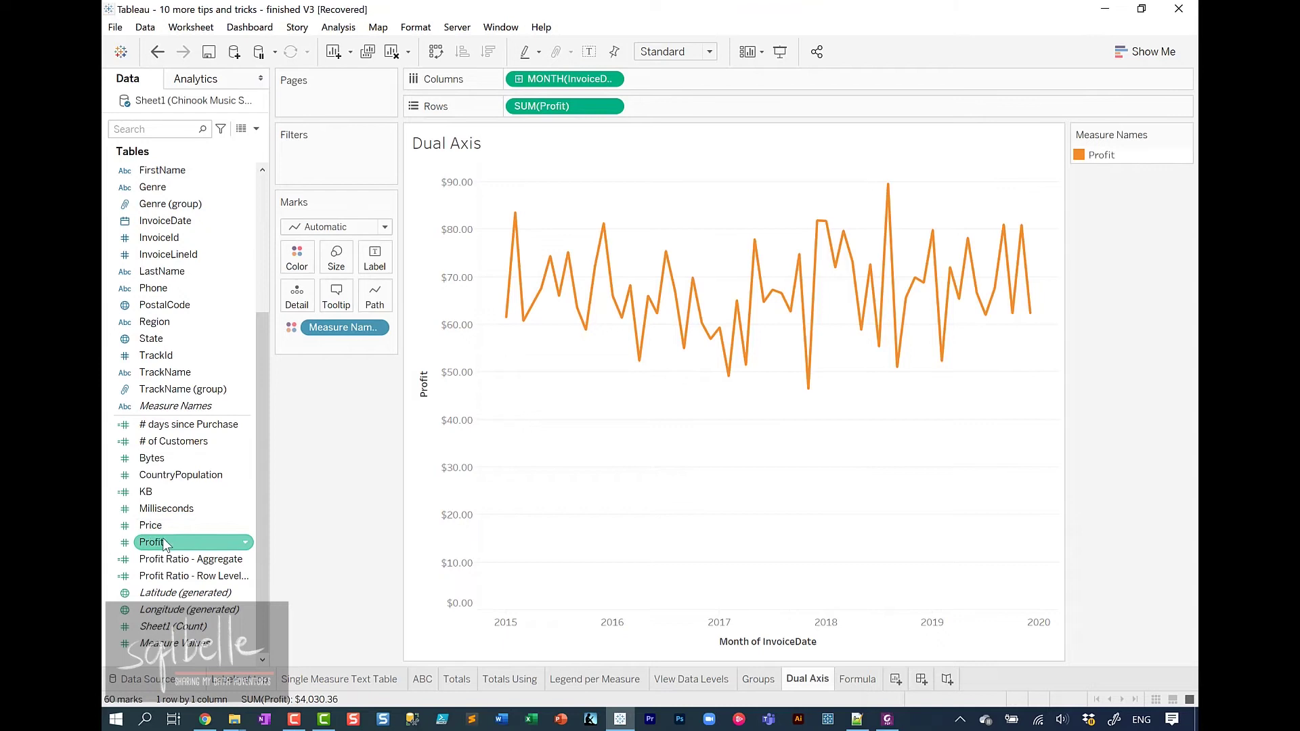
# Add Price to Rows as its own pane below Profit and check the Profit pill menu
pyautogui.moveTo(164, 530); pyautogui.dragTo(684, 115)
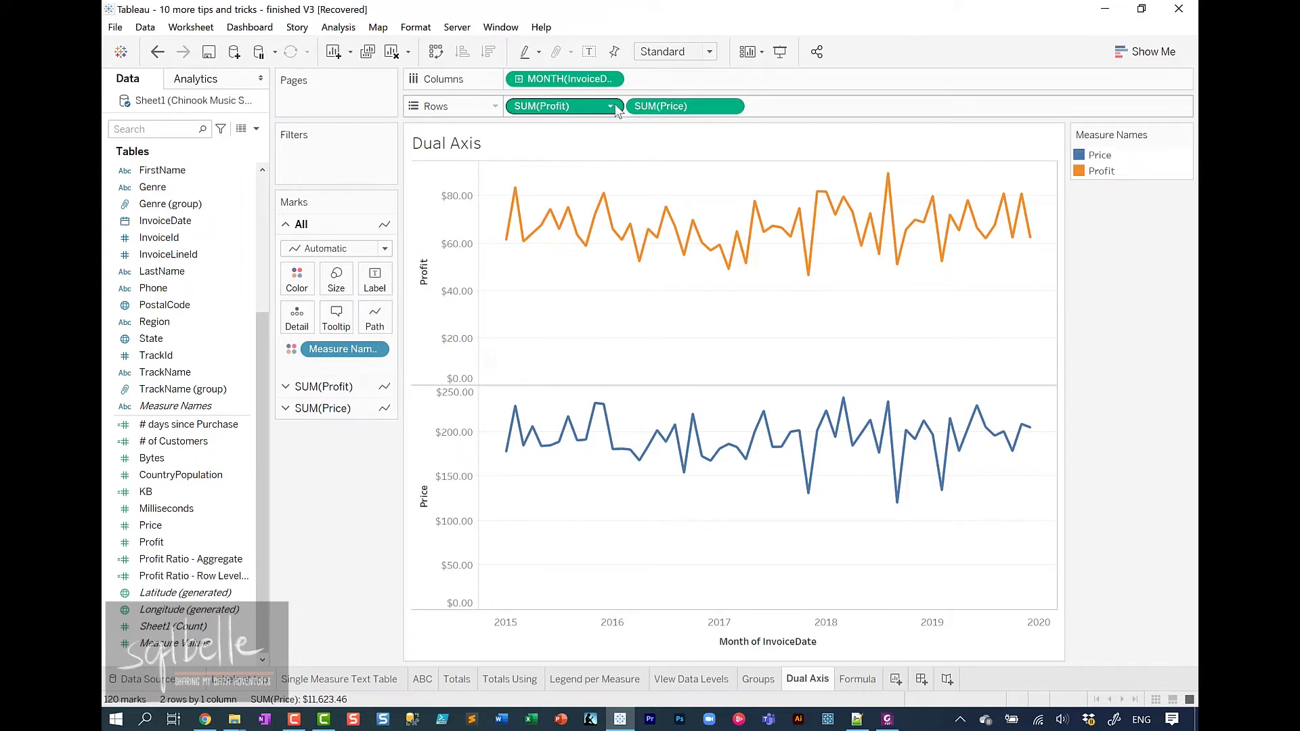
pyautogui.click(610, 106)
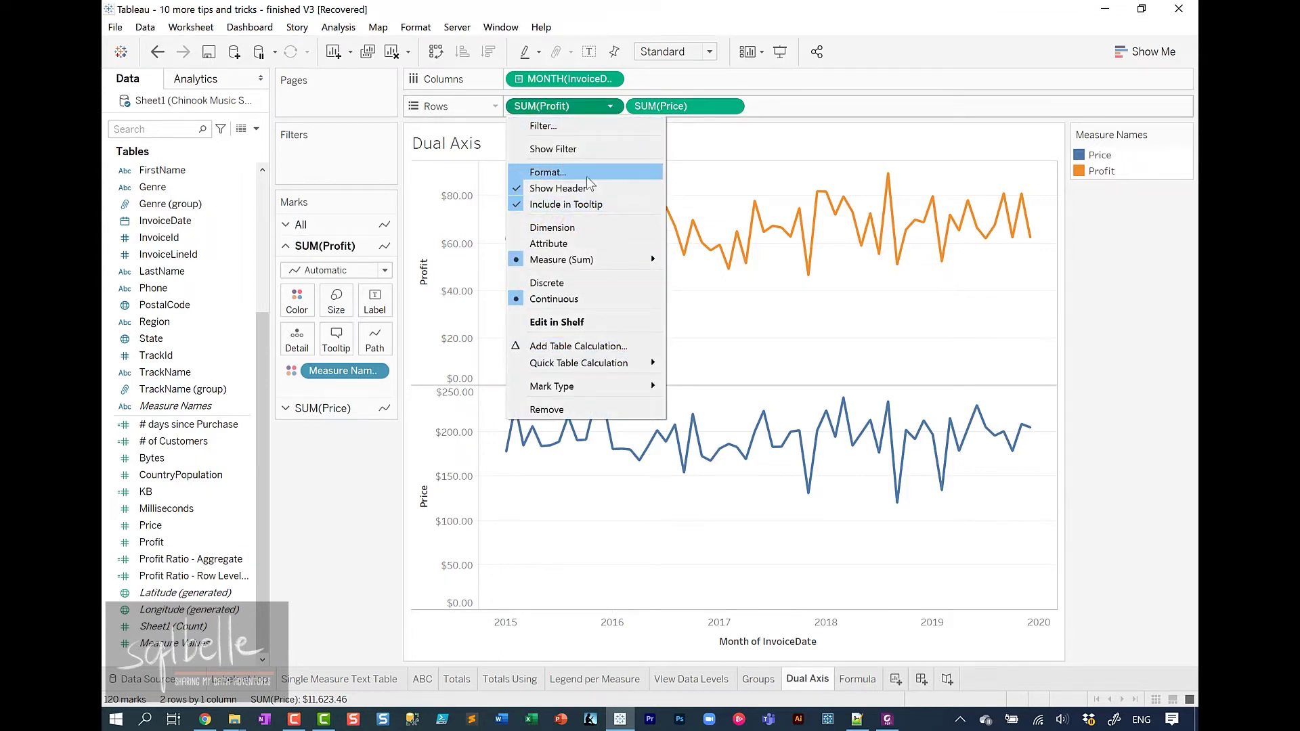
pyautogui.moveTo(589, 364)
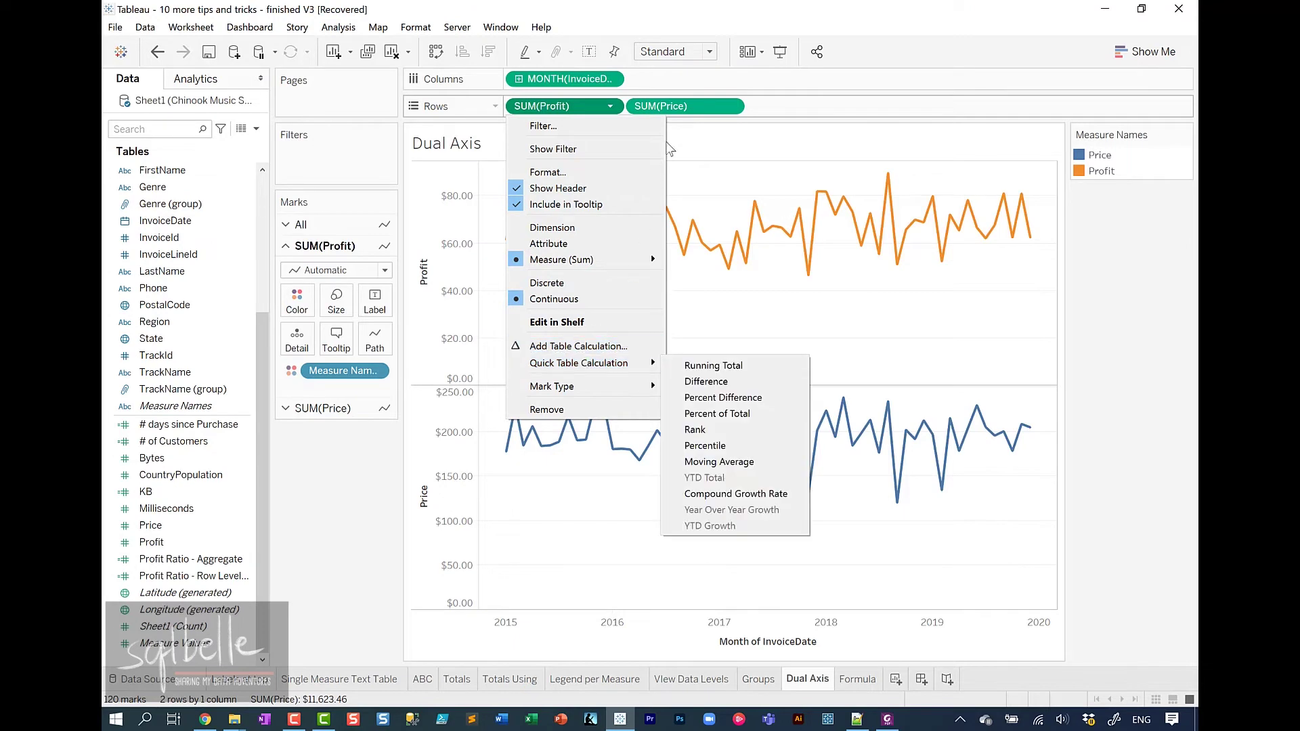
pyautogui.click(692, 102)
# Review the Price pill options, then add Profit to Rows again as a third pane
pyautogui.click(724, 107)
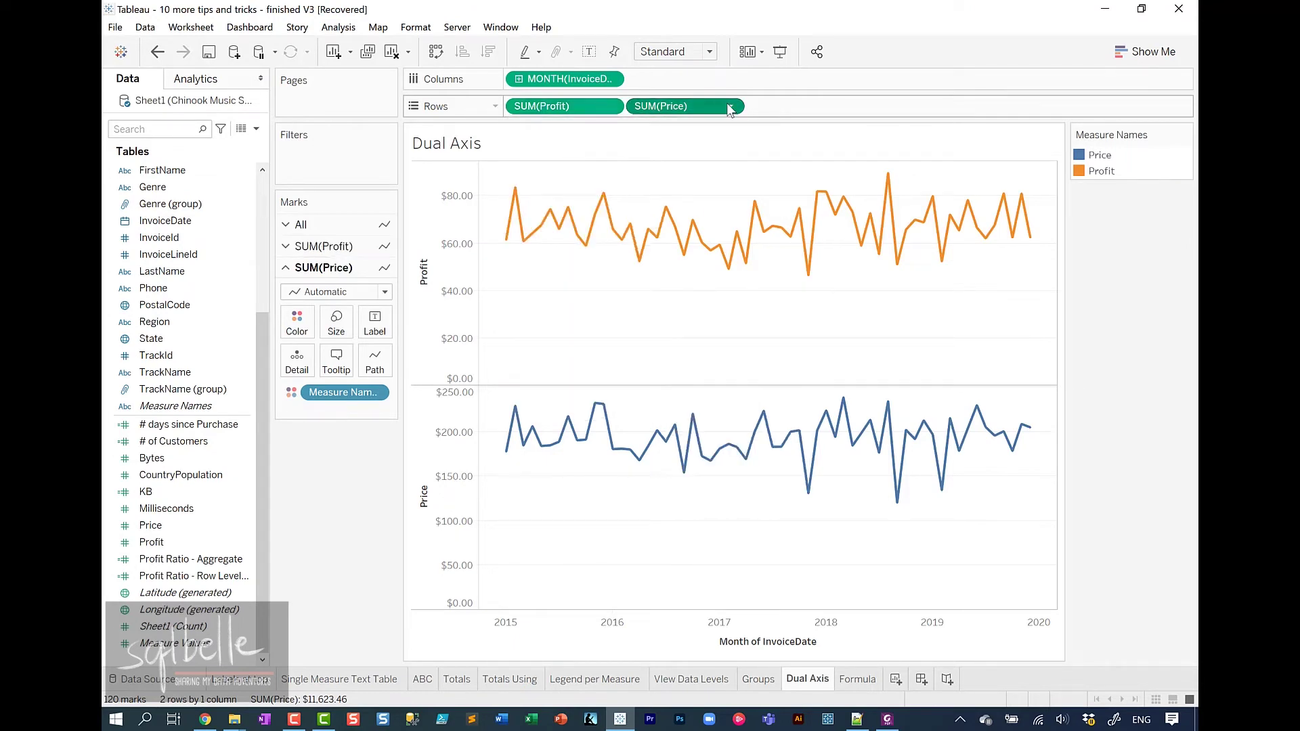
pyautogui.click(728, 106)
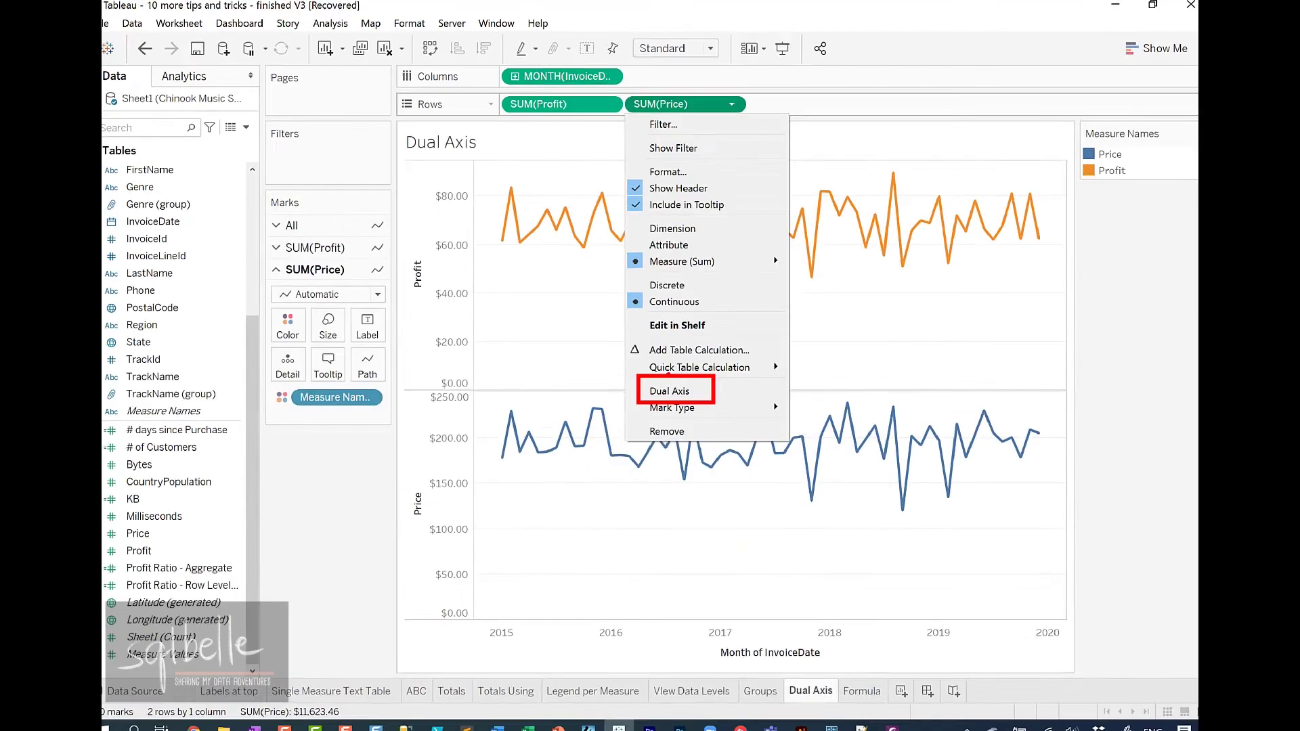
pyautogui.click(359, 481)
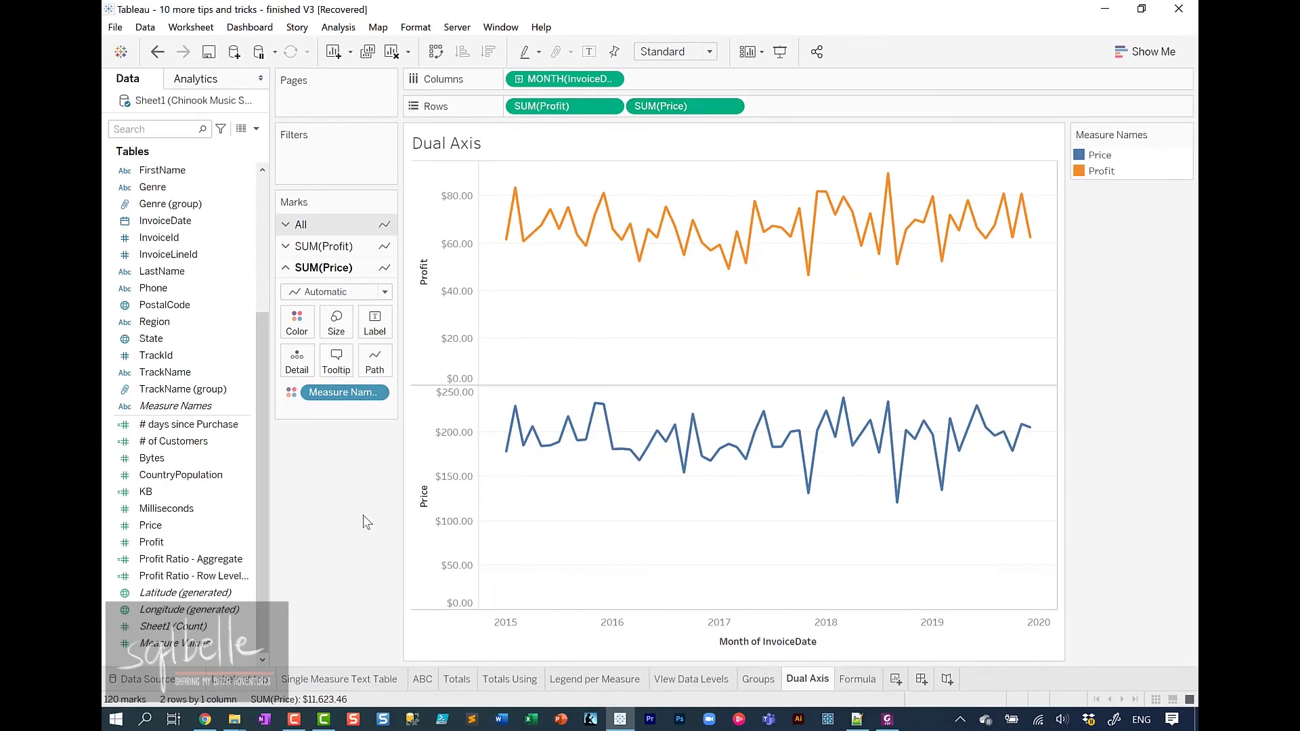
pyautogui.click(181, 542)
pyautogui.moveTo(181, 542); pyautogui.dragTo(812, 115)
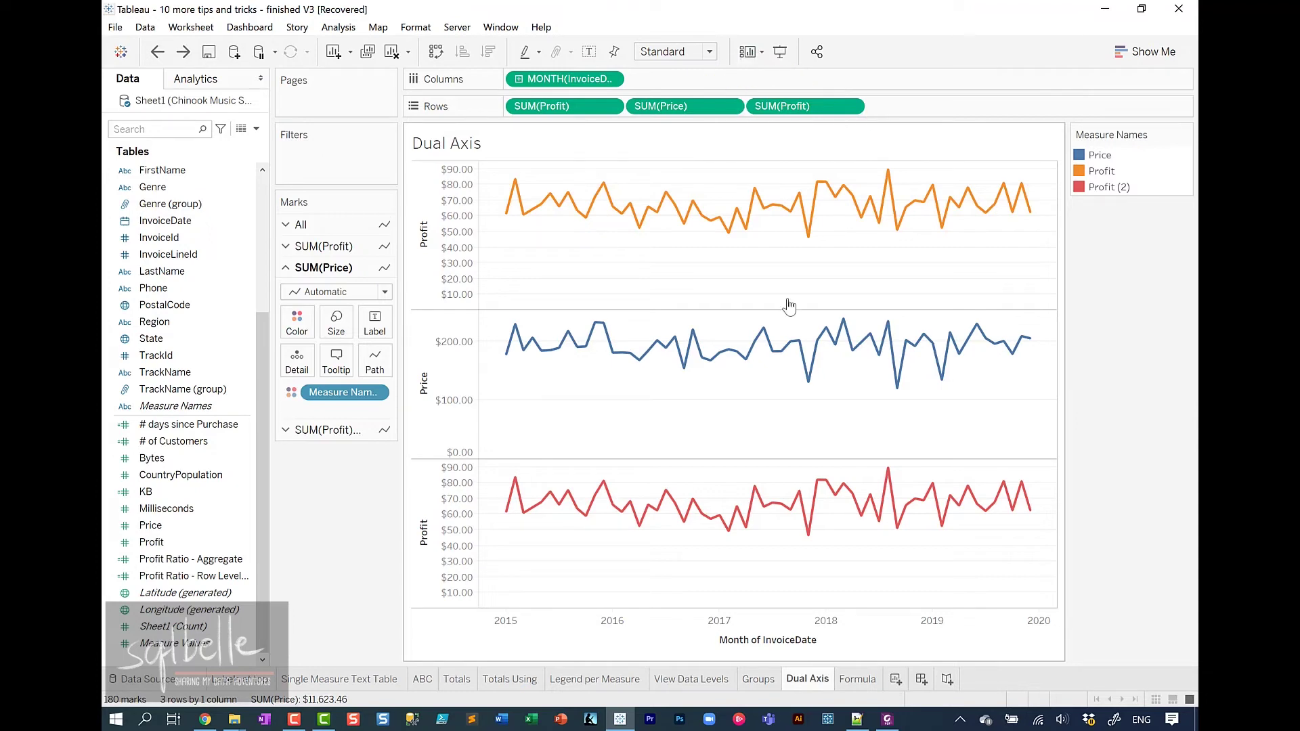
# Set the third SUM(Profit) pill to Dual Axis, combining it with Price
pyautogui.click(850, 106)
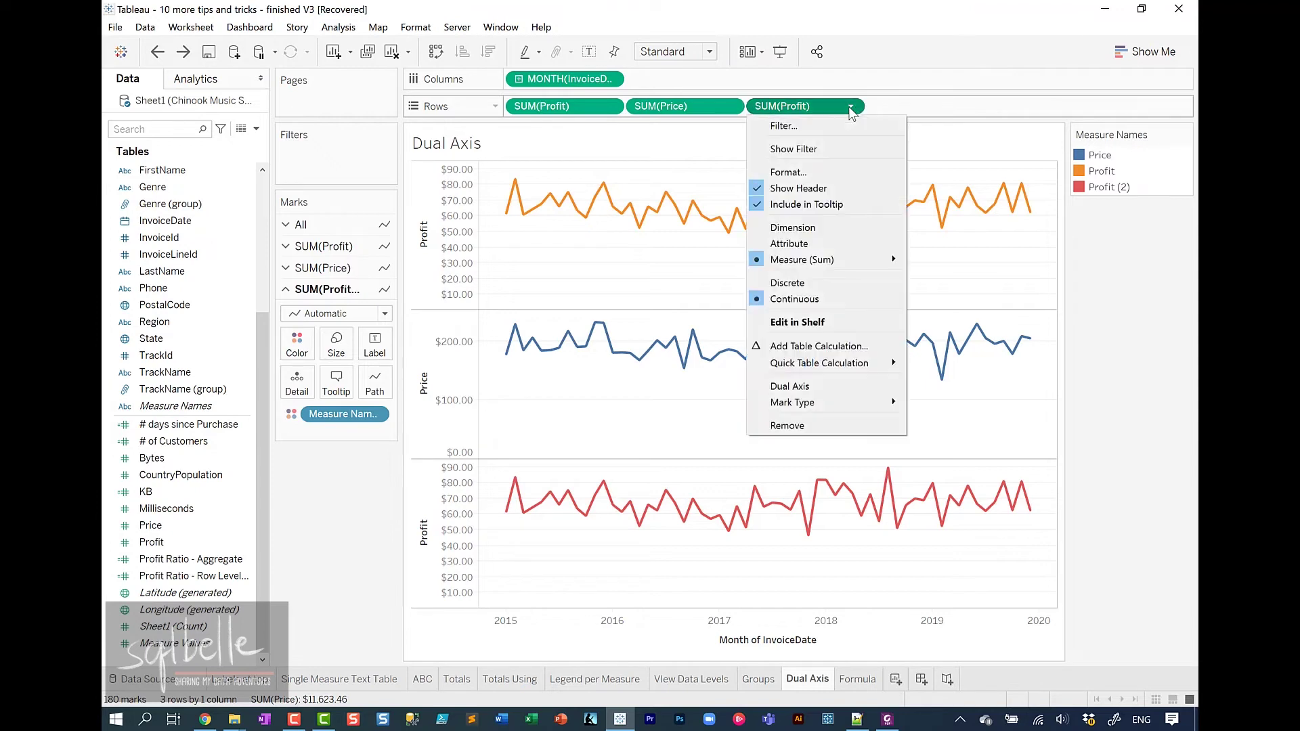
pyautogui.click(829, 386)
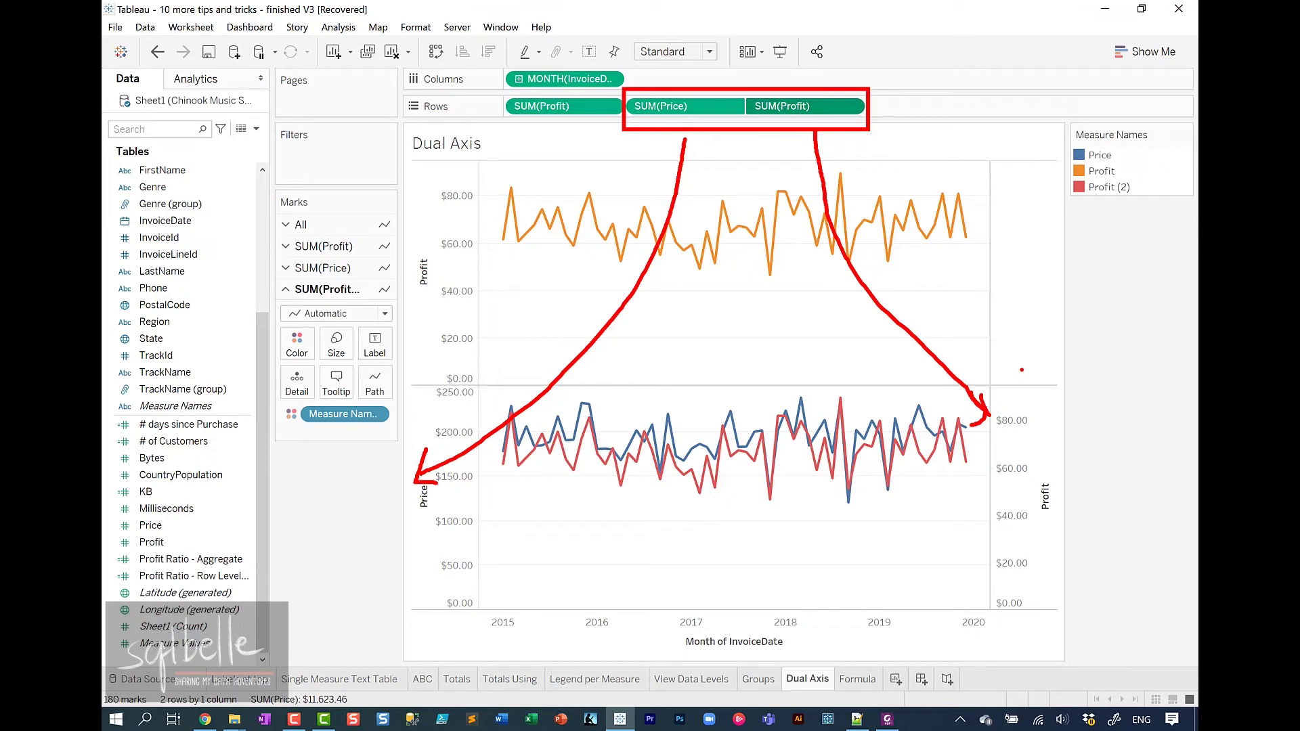
# Remove the original Profit pane, leaving Price and Profit on a shared dual axis
pyautogui.moveTo(562, 106); pyautogui.dragTo(523, 359)
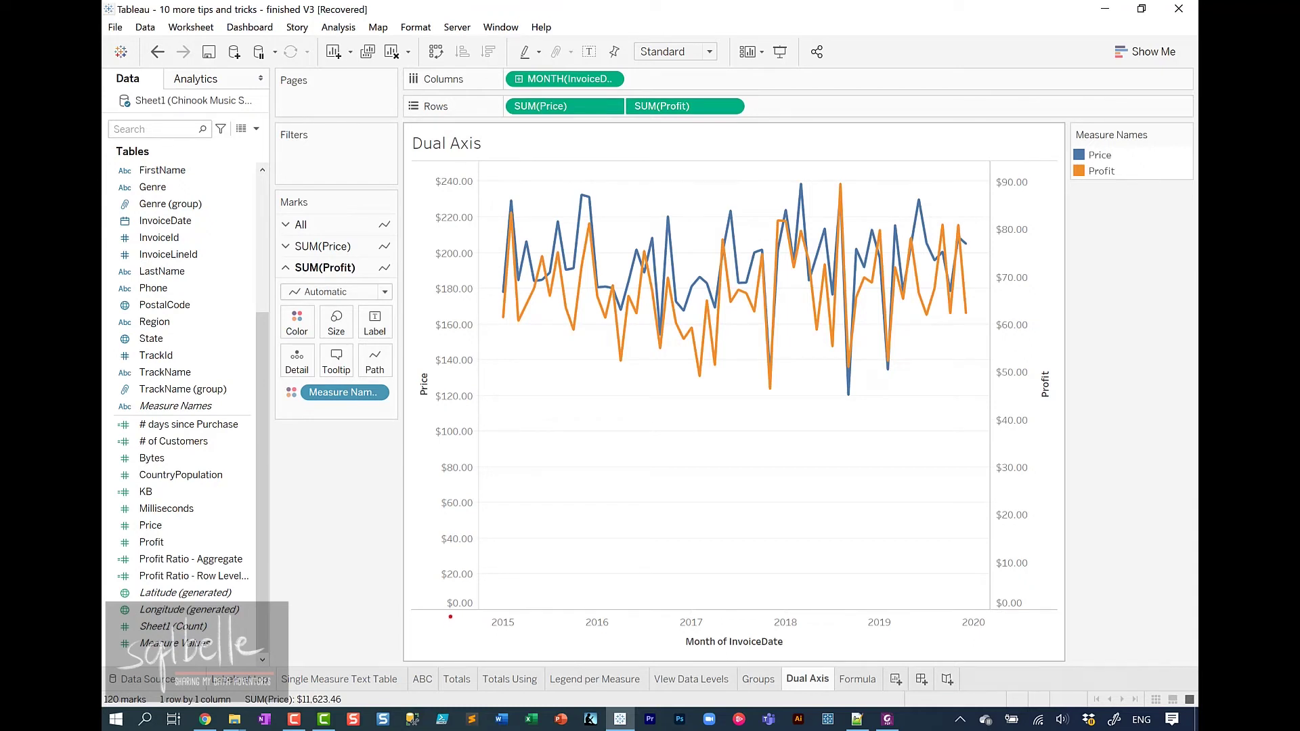
pyautogui.moveTo(450, 617); pyautogui.dragTo(450, 656)
pyautogui.moveTo(1014, 624)
pyautogui.mouseDown()
pyautogui.moveTo(1024, 654)
pyautogui.moveTo(1056, 649)
pyautogui.mouseUp()
# Annotate the dual-axis chart and its Marks card sections
pyautogui.moveTo(481, 612); pyautogui.dragTo(504, 150)
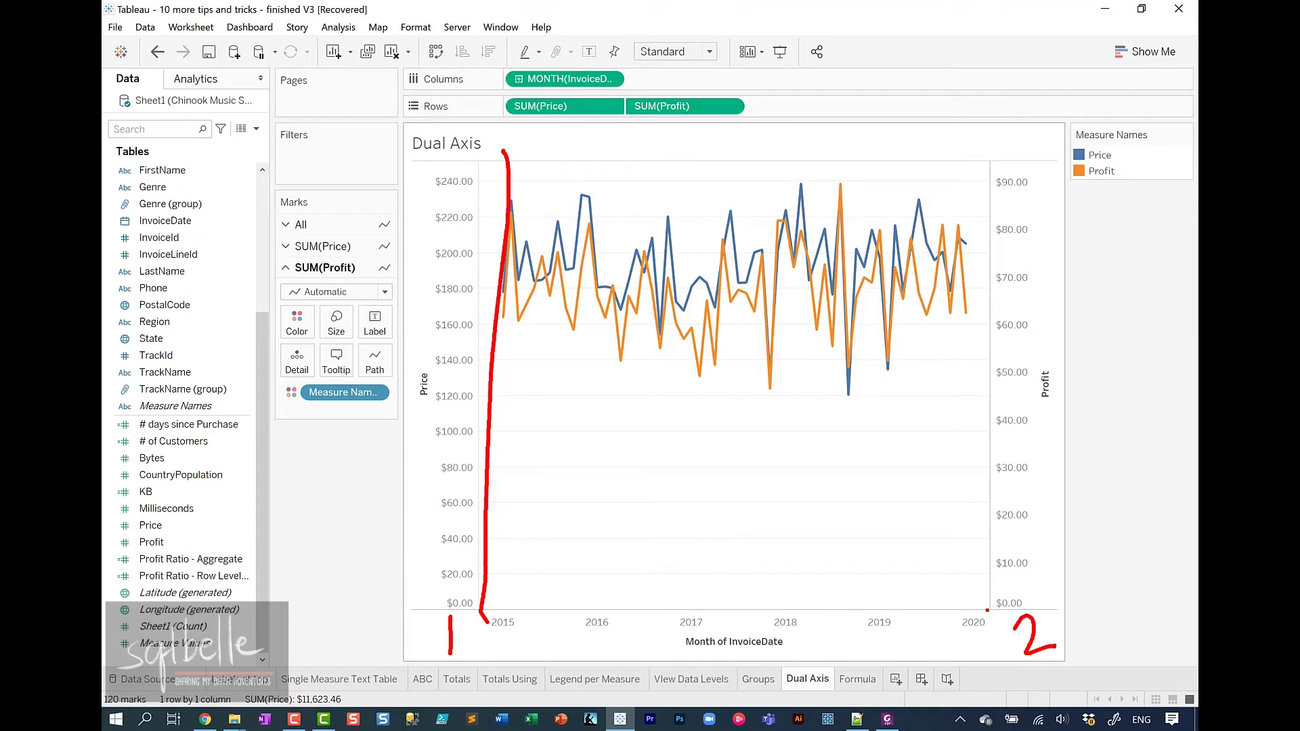
pyautogui.moveTo(982, 613)
pyautogui.mouseDown()
pyautogui.moveTo(990, 245)
pyautogui.moveTo(979, 128)
pyautogui.mouseUp()
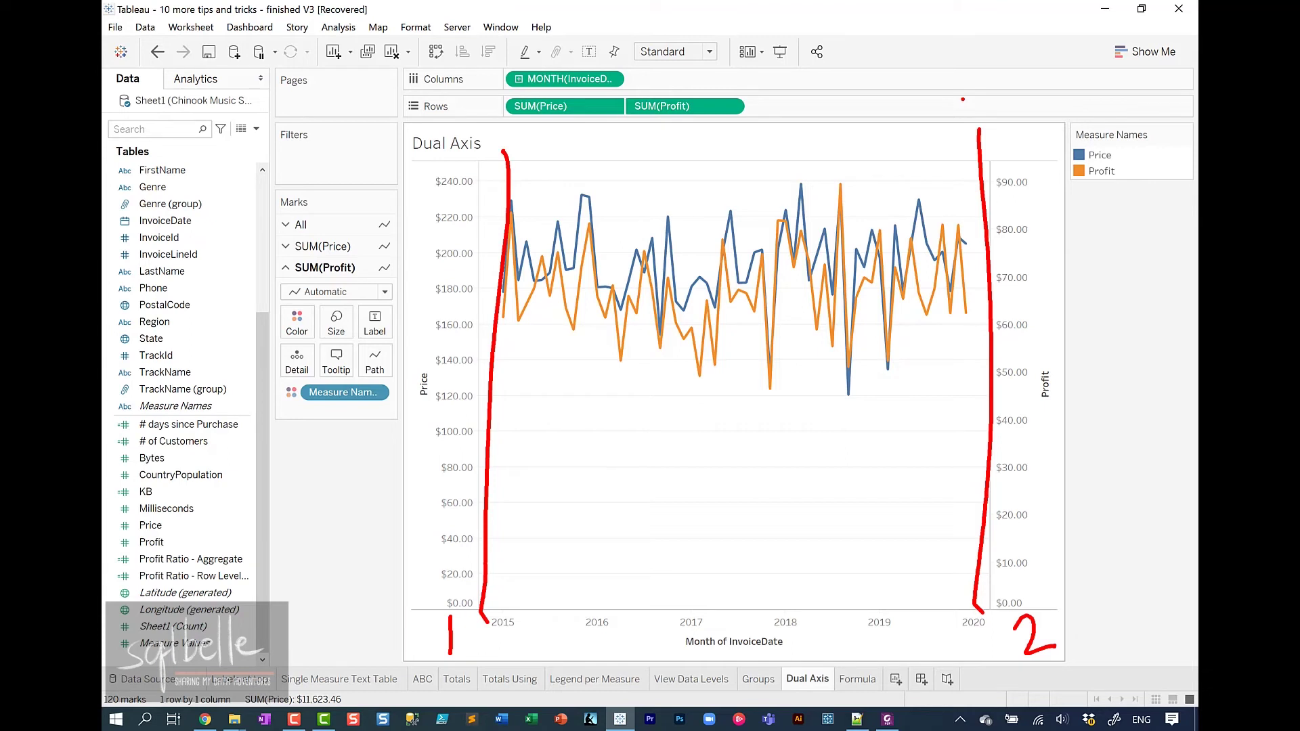
pyautogui.moveTo(613, 86)
pyautogui.mouseDown()
pyautogui.moveTo(506, 103)
pyautogui.moveTo(584, 127)
pyautogui.moveTo(618, 94)
pyautogui.mouseUp()
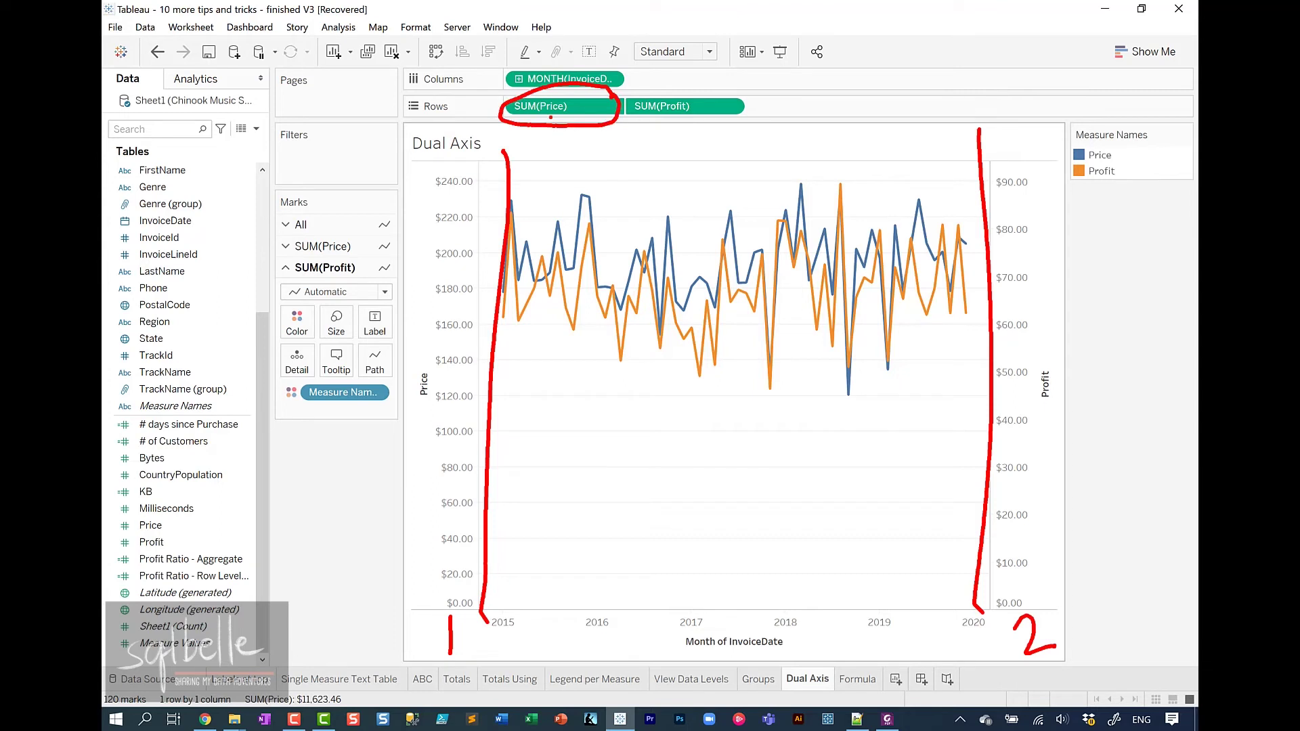
pyautogui.moveTo(550, 119)
pyautogui.mouseDown()
pyautogui.moveTo(546, 155)
pyautogui.moveTo(487, 208)
pyautogui.moveTo(396, 256)
pyautogui.mouseUp()
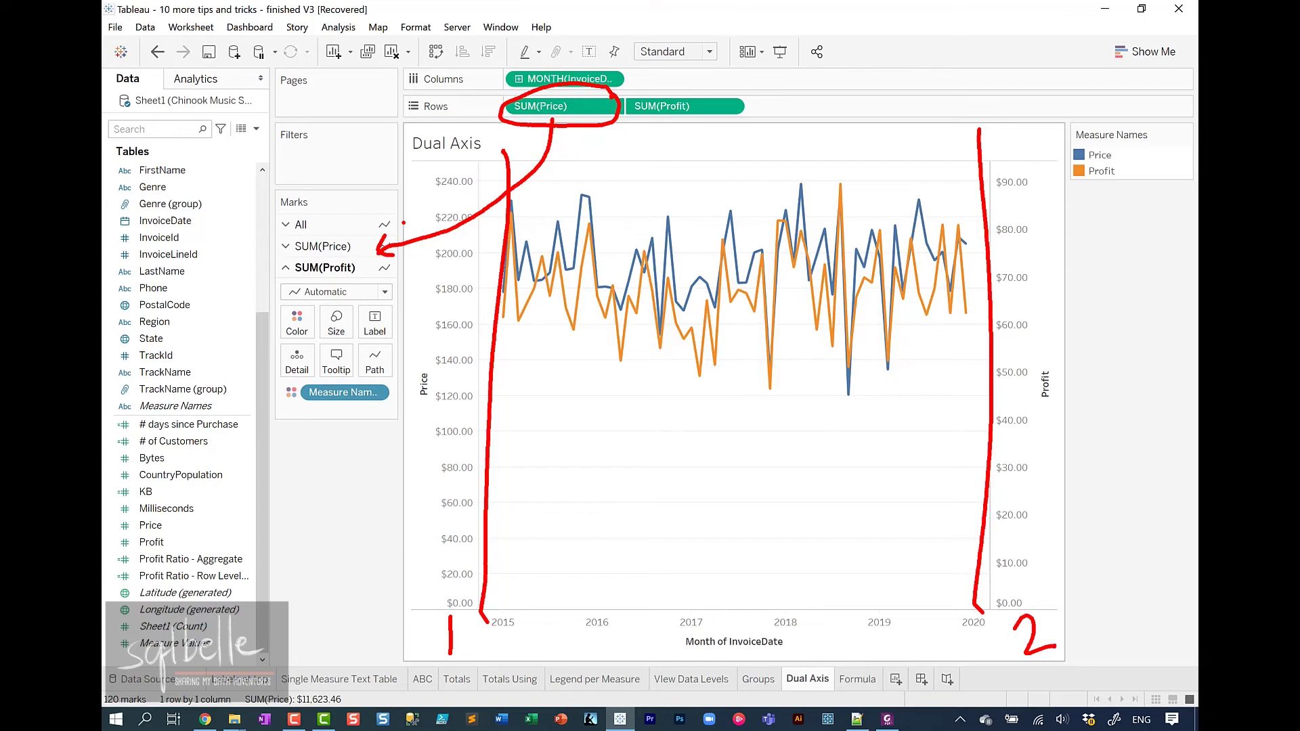
pyautogui.moveTo(717, 86)
pyautogui.mouseDown()
pyautogui.moveTo(717, 122)
pyautogui.moveTo(738, 88)
pyautogui.mouseUp()
pyautogui.moveTo(682, 123)
pyautogui.mouseDown()
pyautogui.moveTo(569, 292)
pyautogui.moveTo(380, 280)
pyautogui.moveTo(389, 298)
pyautogui.mouseUp()
pyautogui.moveTo(404, 266); pyautogui.dragTo(381, 283)
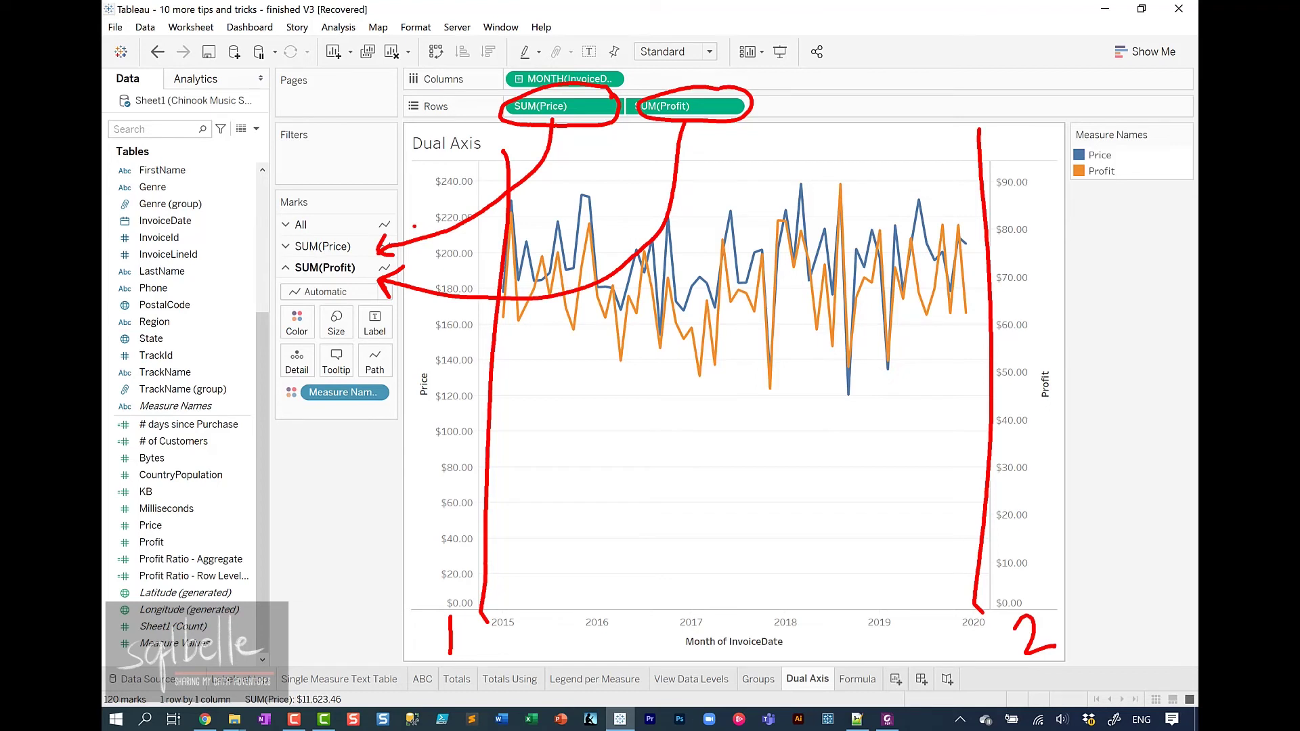
pyautogui.moveTo(323, 198)
pyautogui.mouseDown()
pyautogui.moveTo(265, 231)
pyautogui.moveTo(327, 199)
pyautogui.mouseUp()
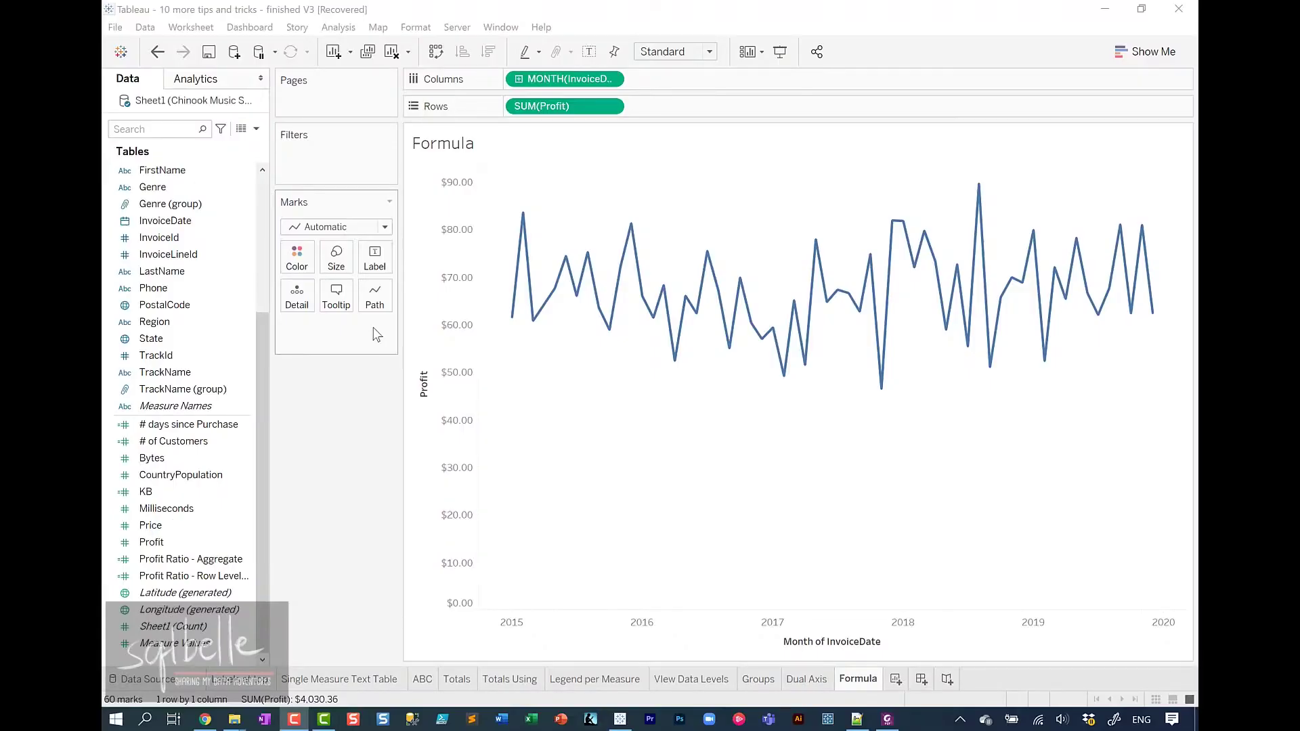
# Change SUM(Profit) to a Percent Difference quick table calculation
pyautogui.click(612, 106)
pyautogui.moveTo(599, 364)
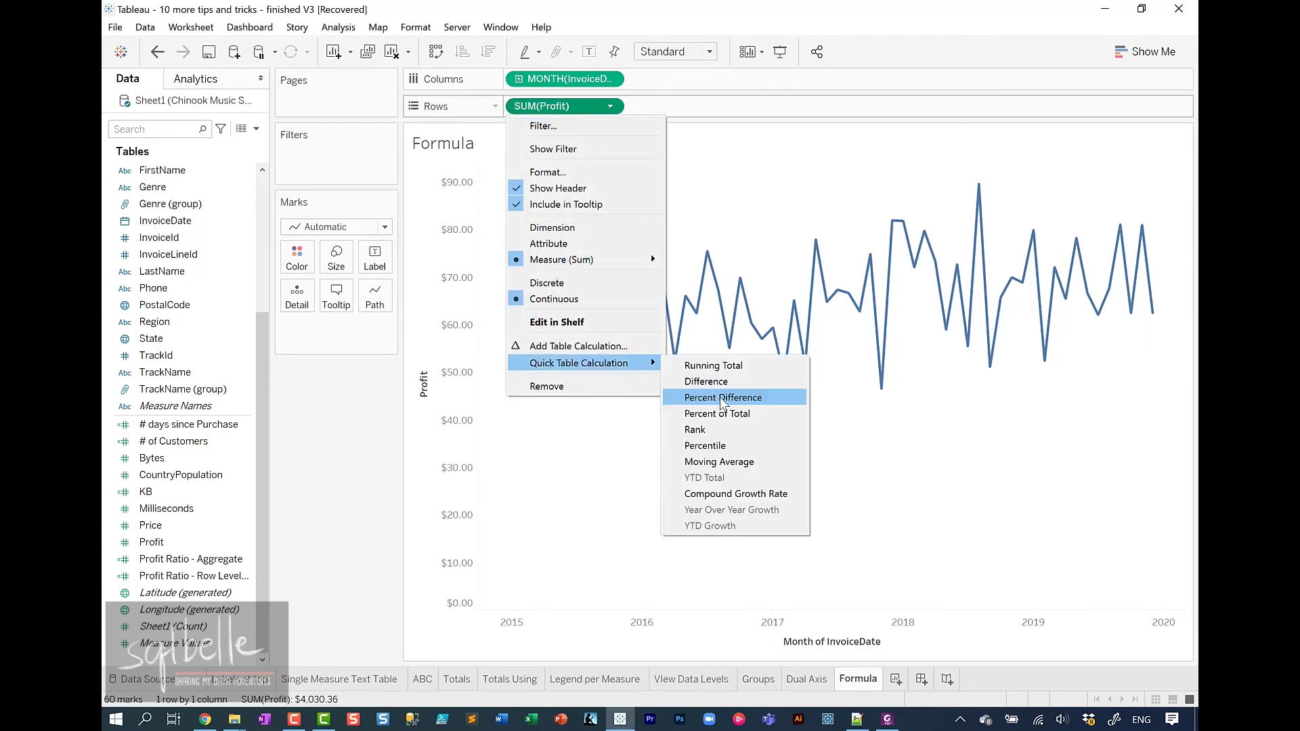
pyautogui.click(721, 397)
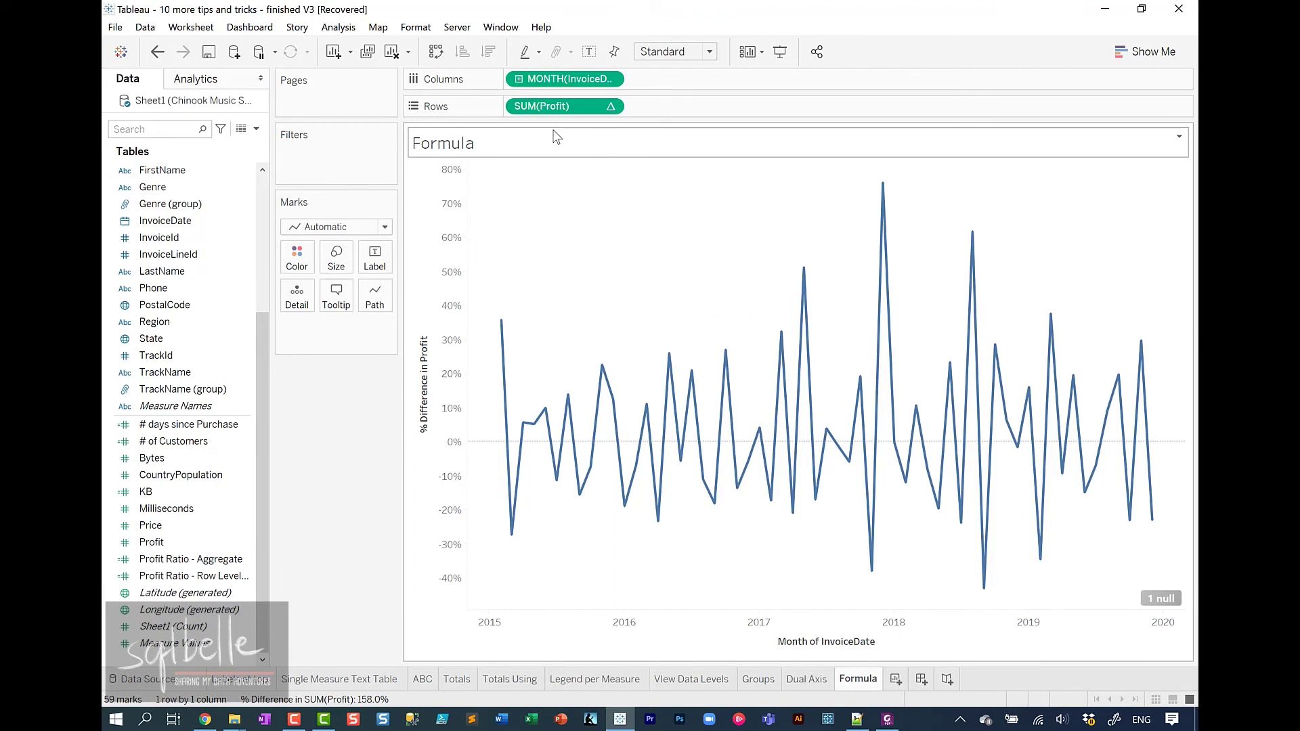
# Create a new calculated field containing the percent-difference SUM(Profit) formula
pyautogui.click(253, 129)
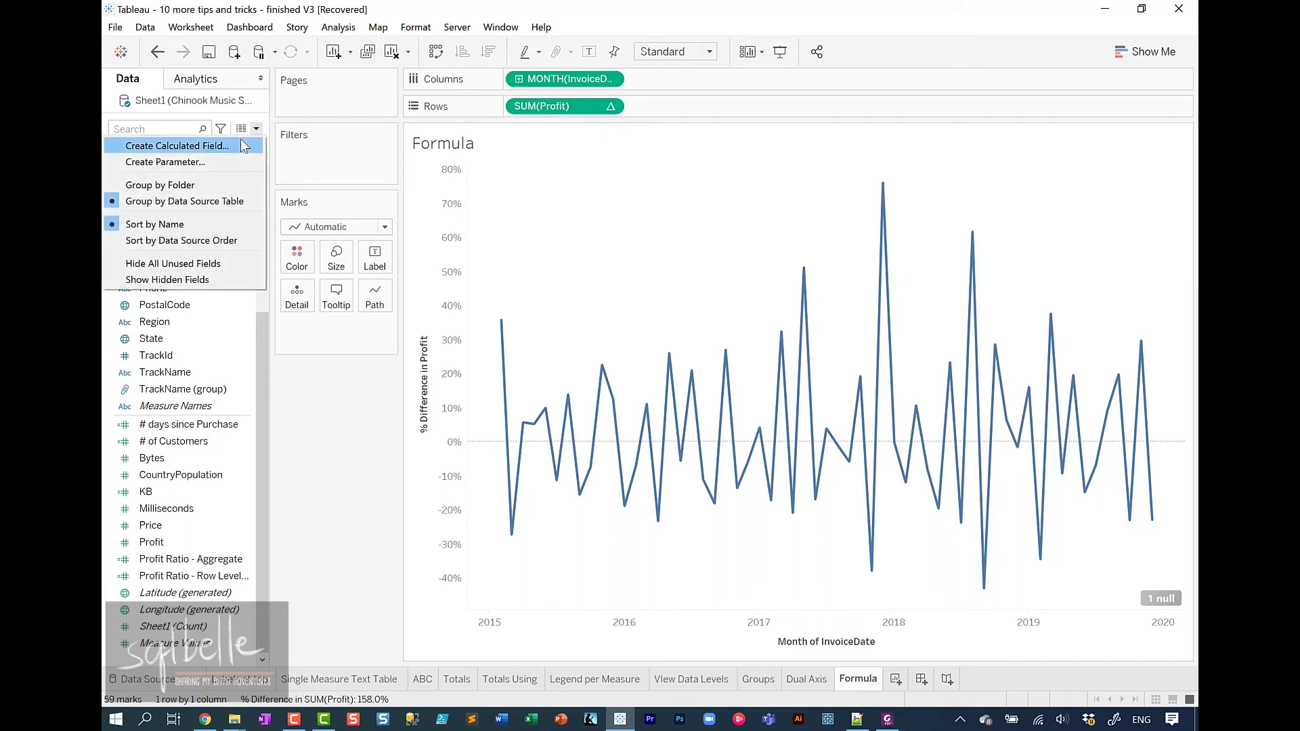
pyautogui.click(241, 141)
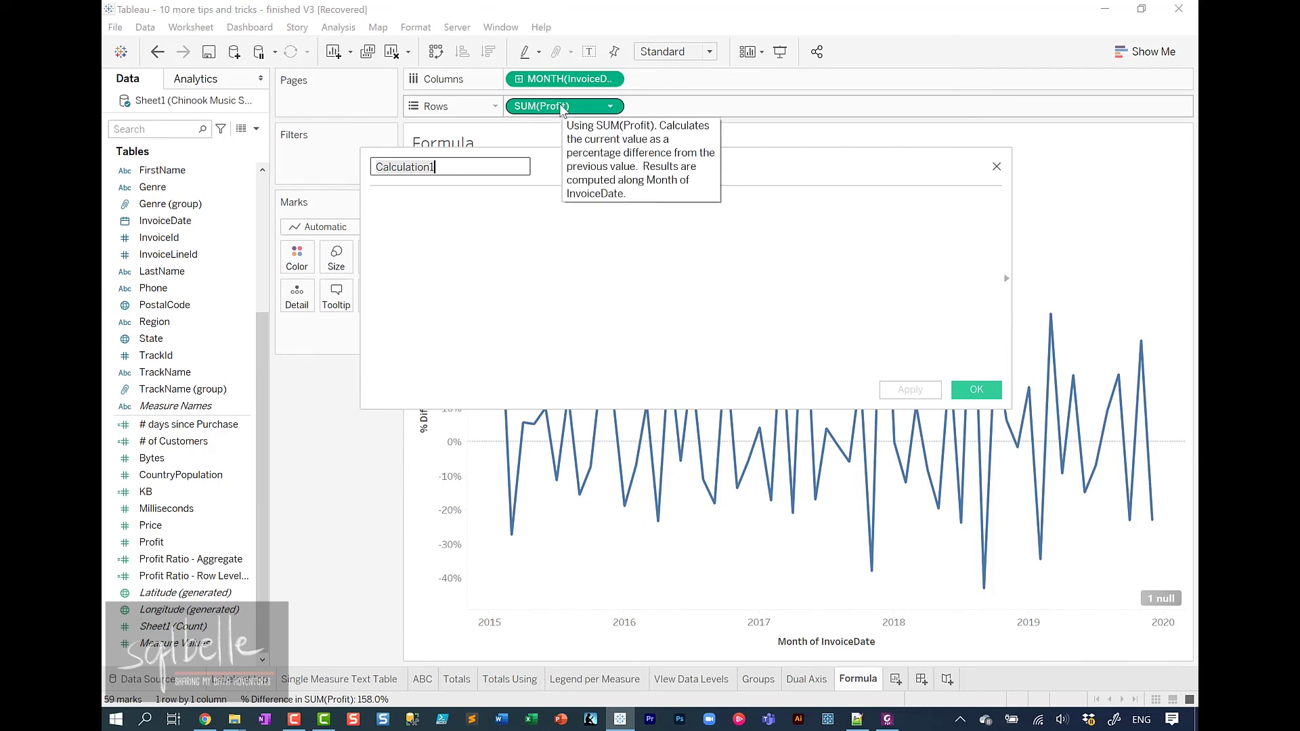
pyautogui.moveTo(561, 109); pyautogui.dragTo(542, 261)
pyautogui.keyDown('ctrl'); pyautogui.scroll(5, 683, 293); pyautogui.keyUp('ctrl')
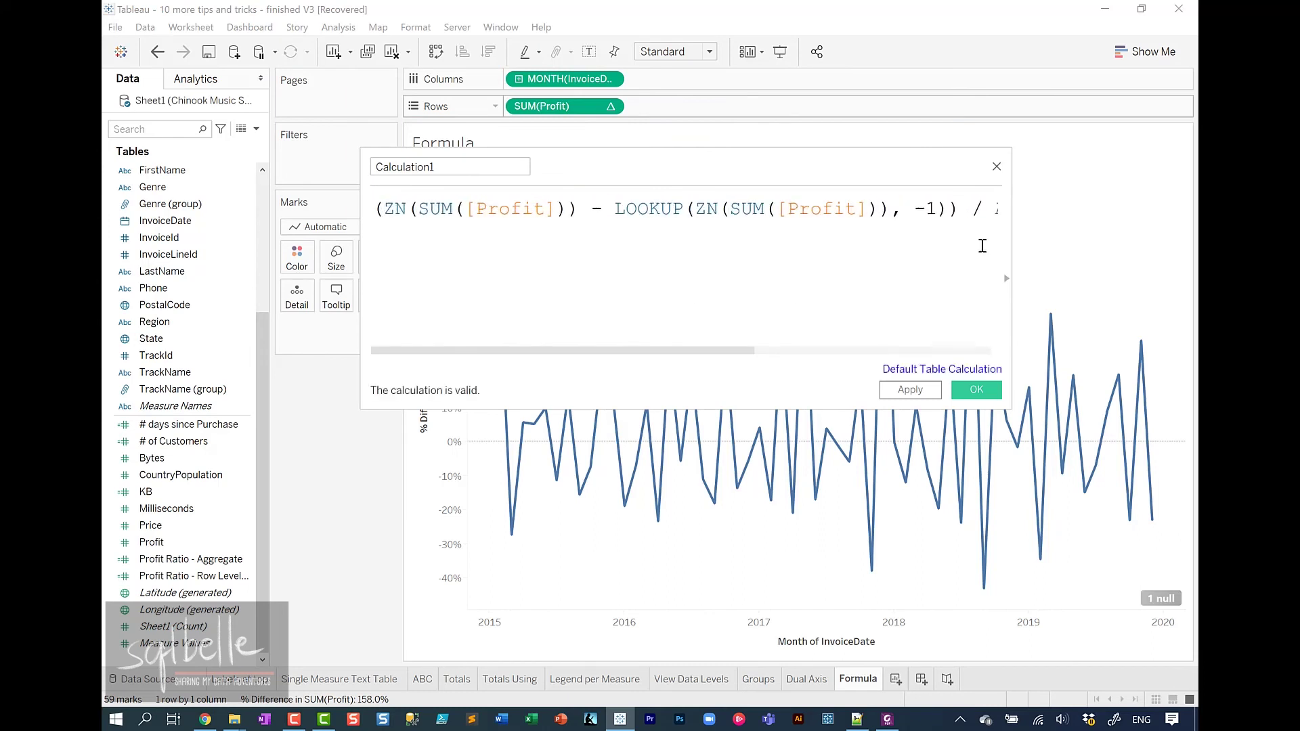
# Split the formula and plot its ABS(LOOKUP(ZN(SUM([Profit])), -1)) part as a second pane
pyautogui.click(976, 211)
pyautogui.press('Return')
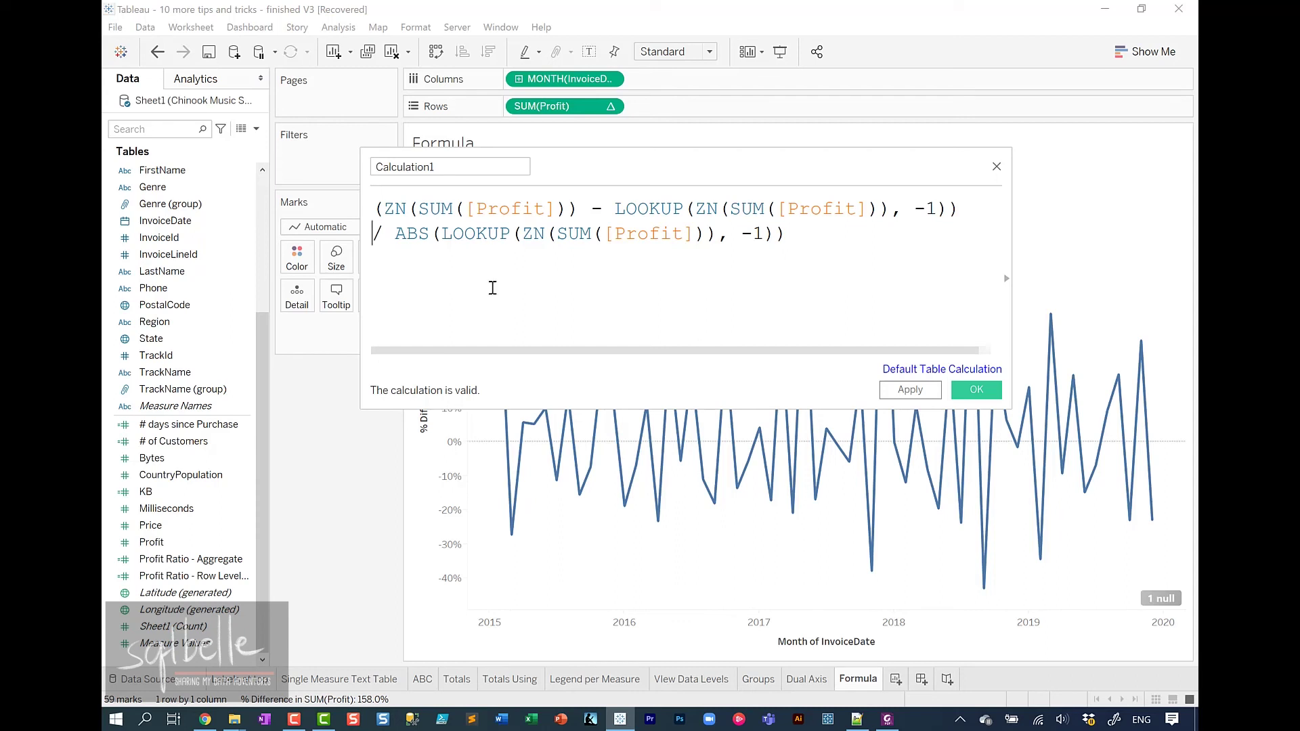
pyautogui.press('End')
pyautogui.moveTo(392, 234); pyautogui.dragTo(898, 237)
pyautogui.moveTo(600, 235); pyautogui.dragTo(828, 100)
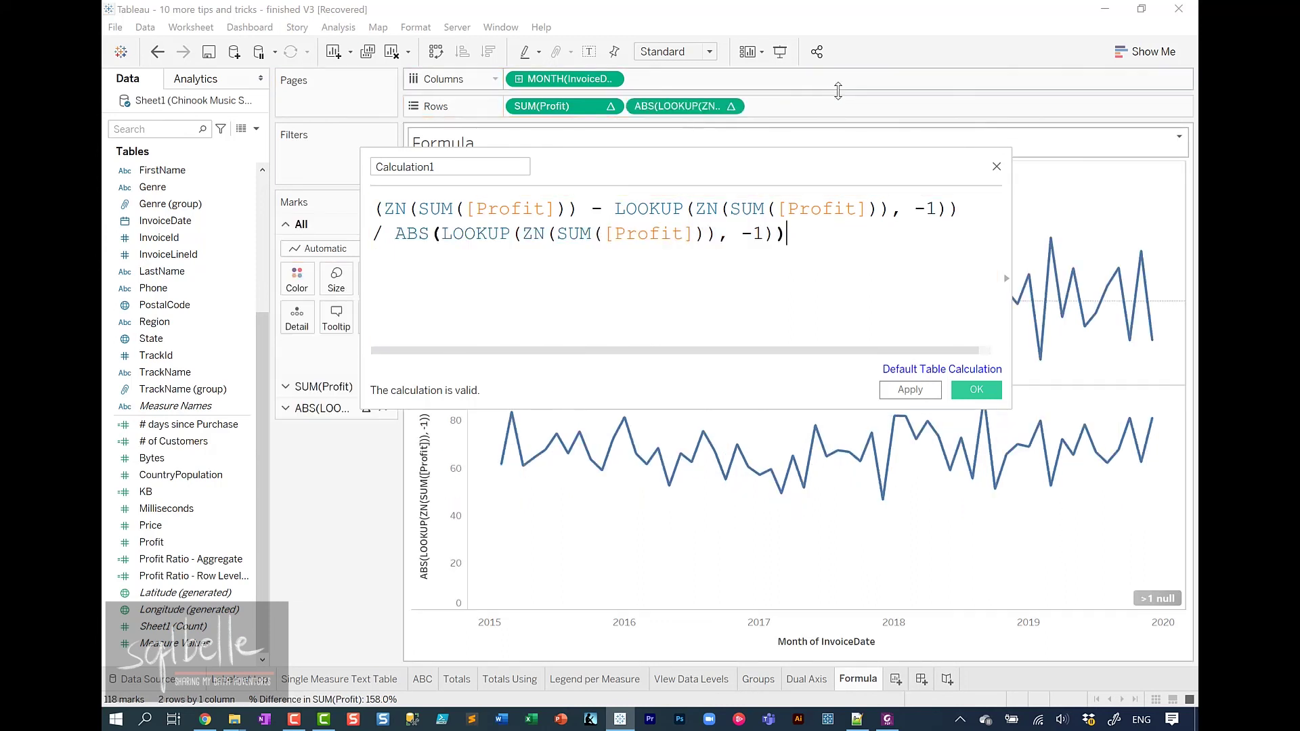
pyautogui.moveTo(738, 164); pyautogui.dragTo(668, 237)
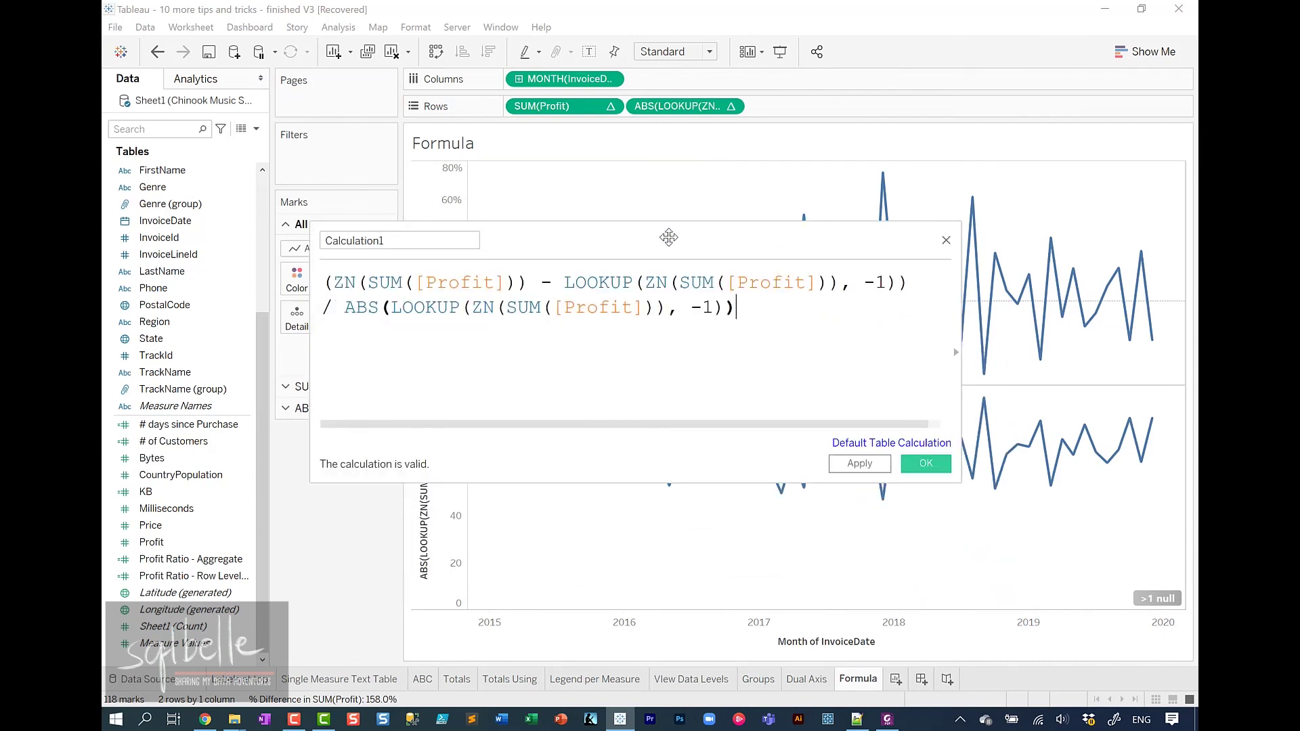